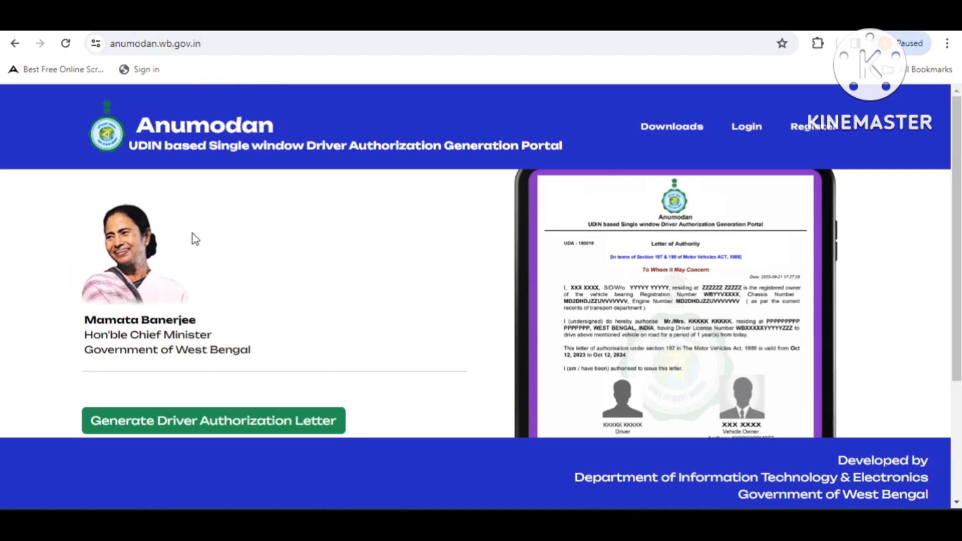
Begin generating a driver authorization letter from the Anumodan home page
scroll(242, 236, down, 2)
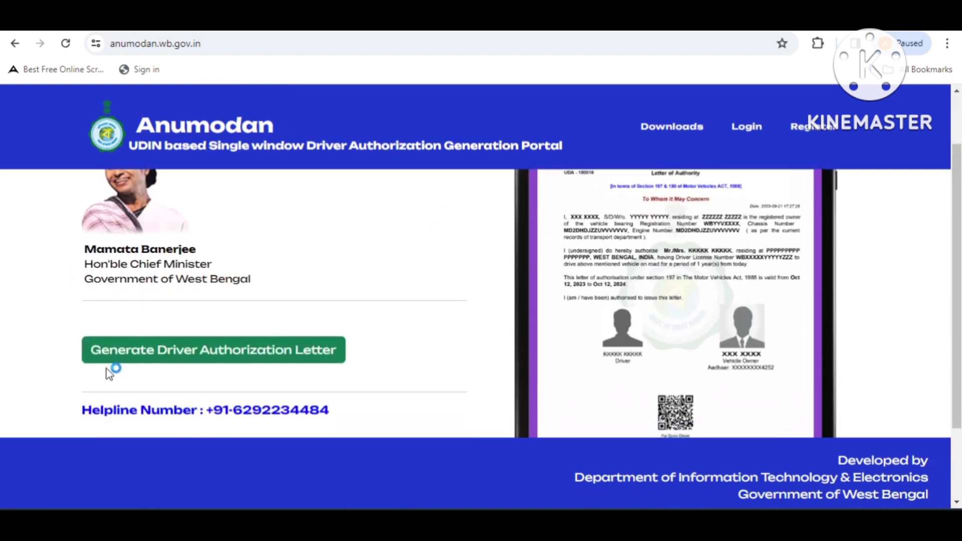
scroll(115, 276, up, 2)
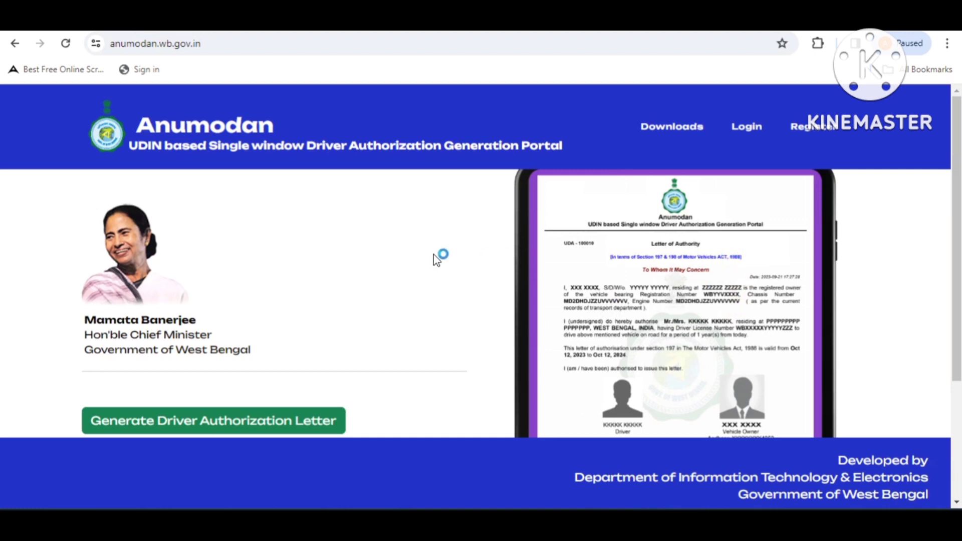
scroll(348, 265, down, 2)
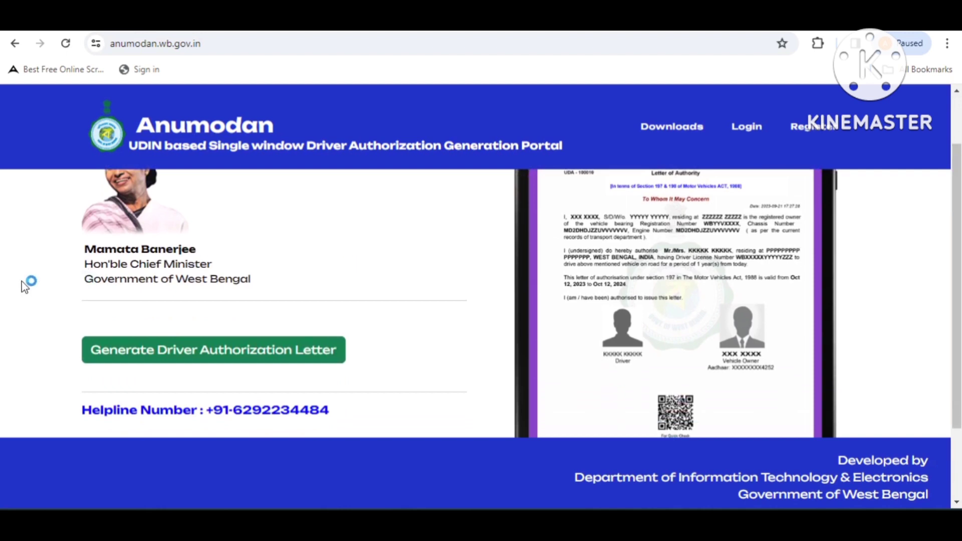
scroll(75, 381, up, 2)
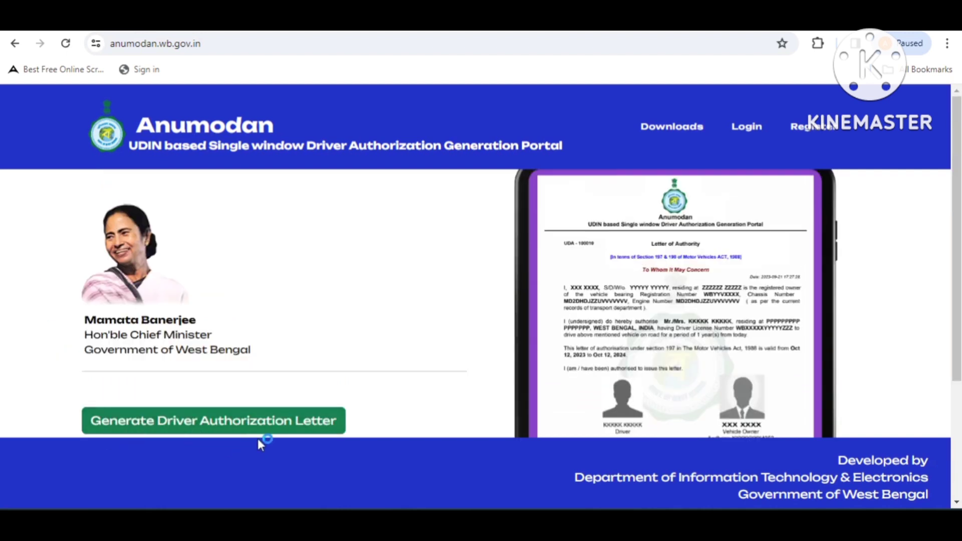
click(293, 427)
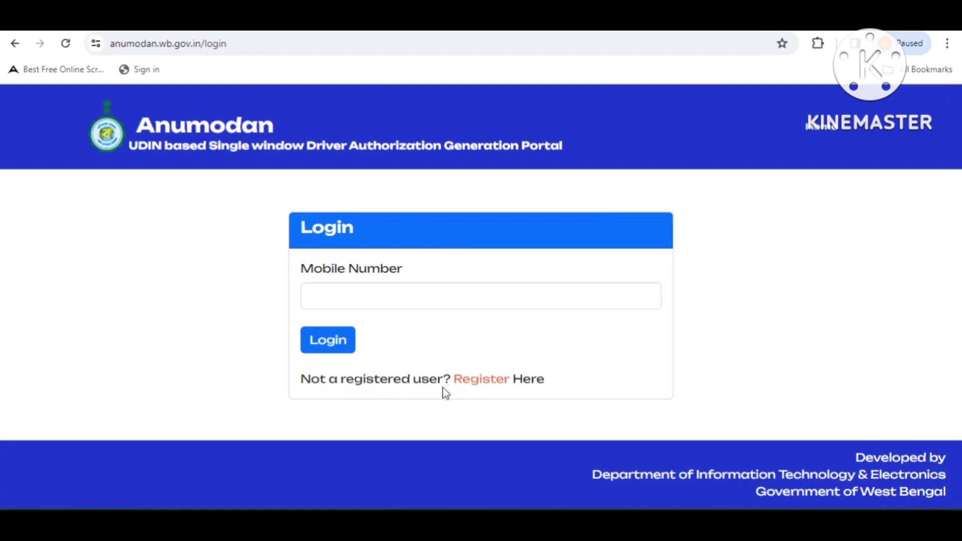
Register as a new user by entering the Aadhaar number and requesting an OTP
click(484, 387)
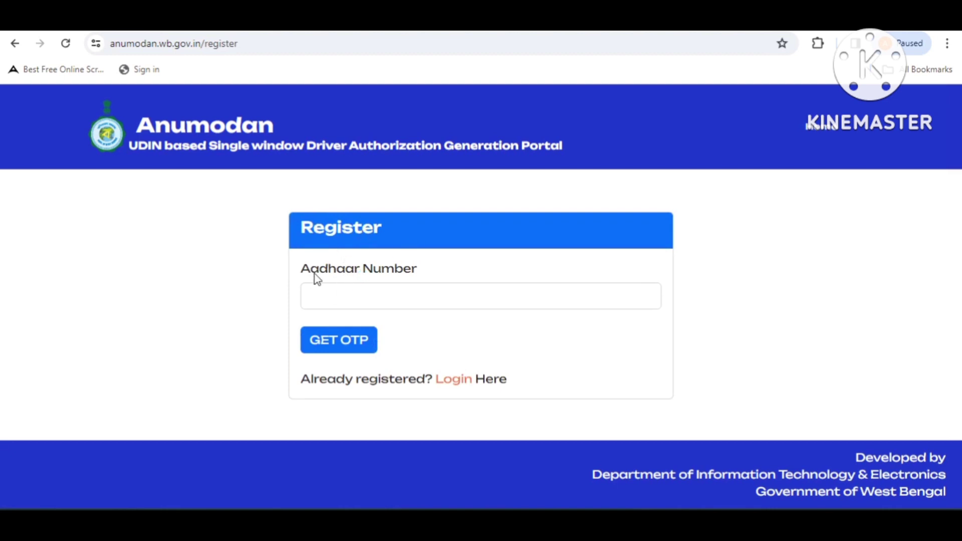
click(373, 296)
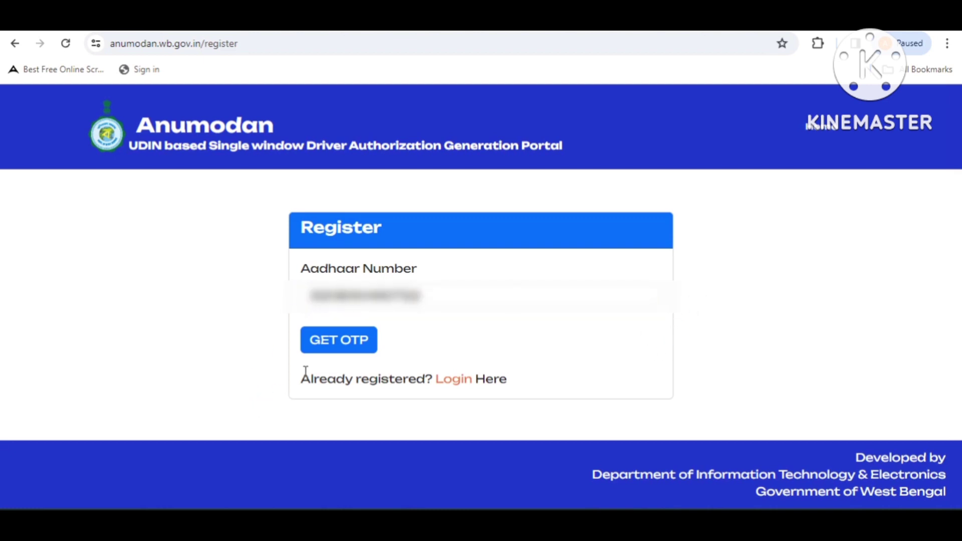
click(344, 345)
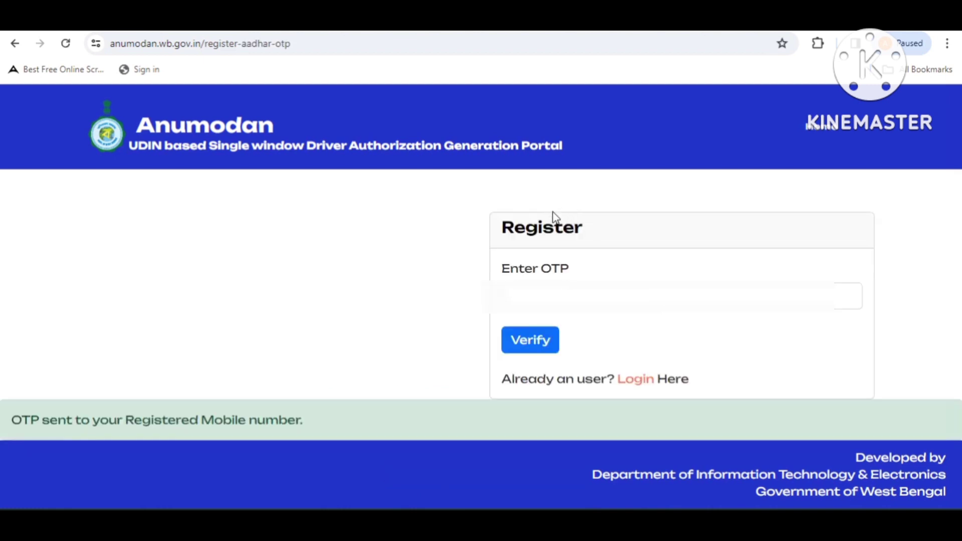
Enter the received registration OTP and verify it to Aadhaar-authenticate the profile
click(586, 280)
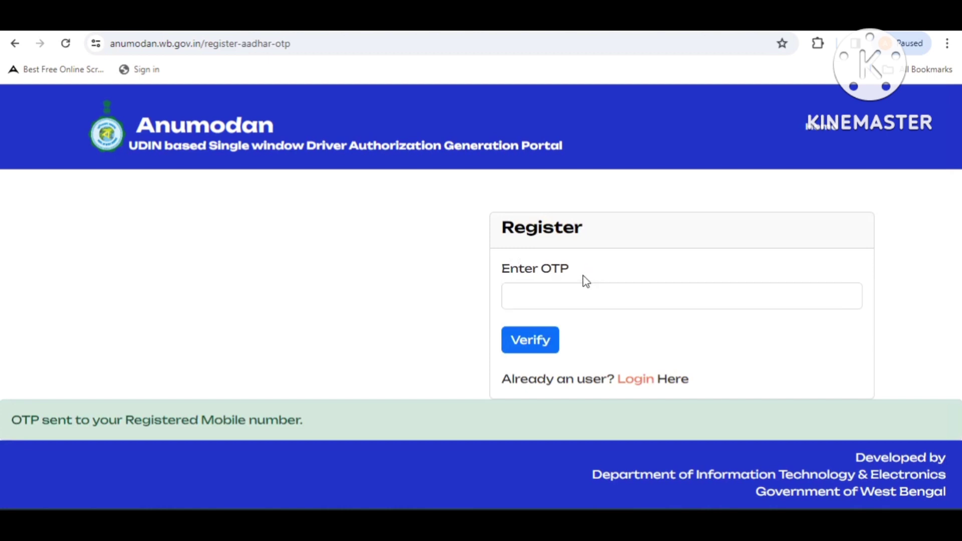
click(585, 278)
click(585, 278)
click(585, 279)
click(591, 298)
click(526, 346)
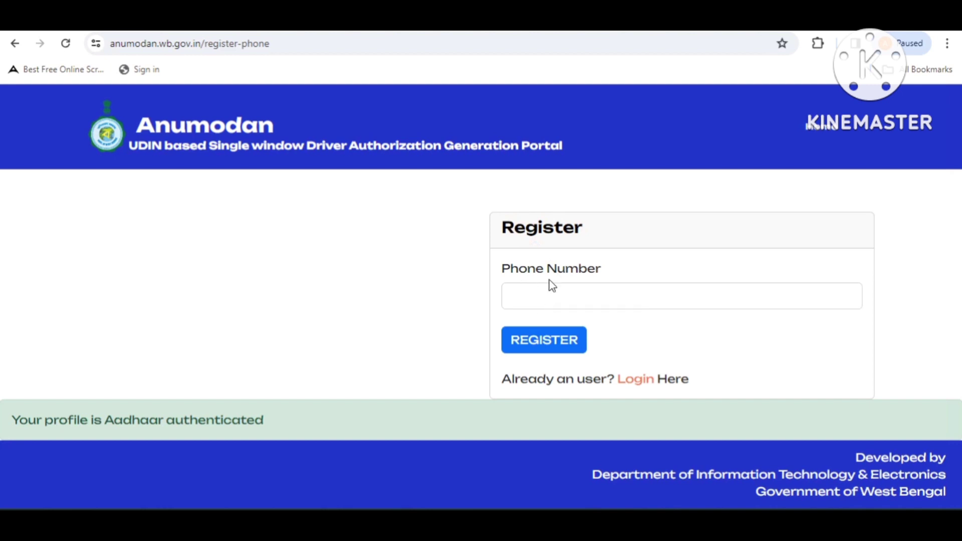
Register the profile with the phone number, then go to the login page
click(545, 298)
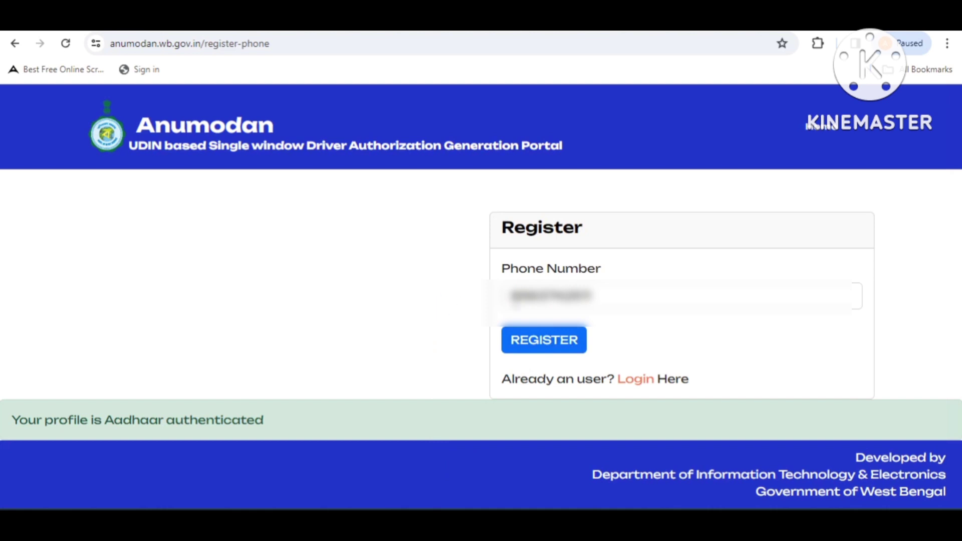
click(540, 345)
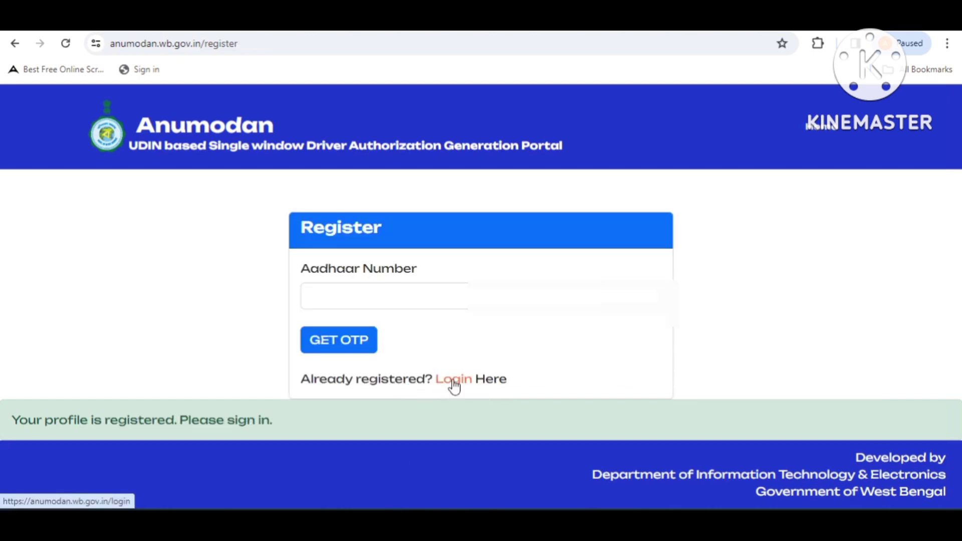
click(453, 382)
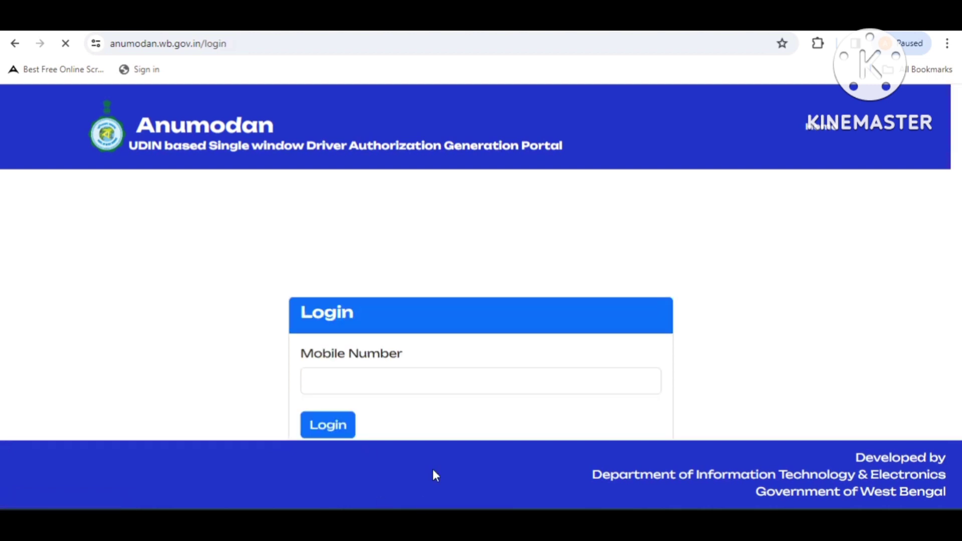
Log in with the registered mobile number and the received login OTP
click(356, 384)
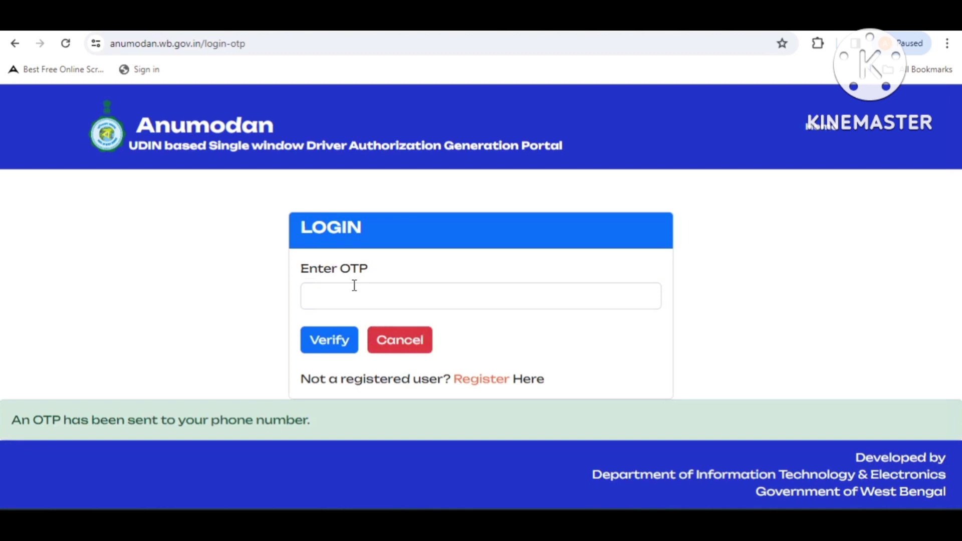
click(354, 285)
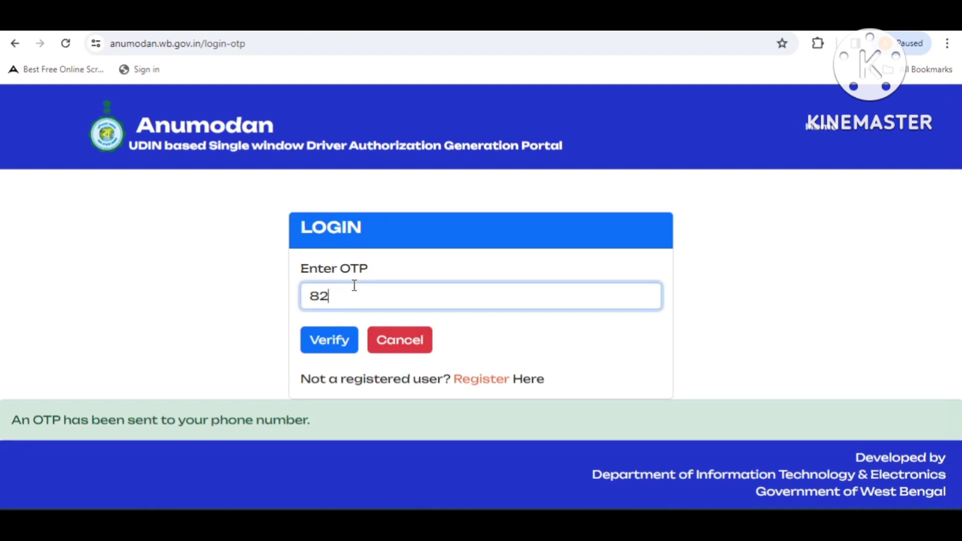
click(321, 345)
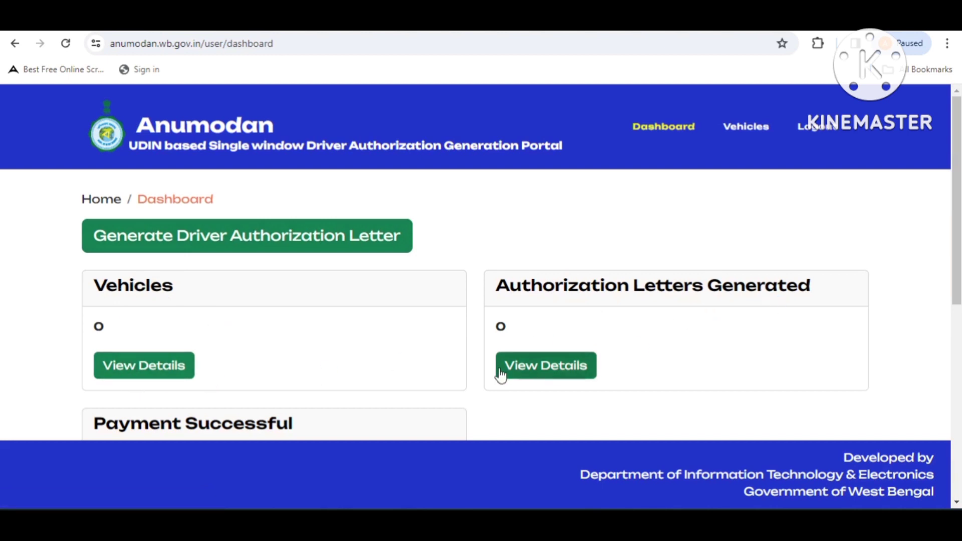
Start a new driver authorization letter from the dashboard to reach Aadhaar authentication
scroll(384, 341, down, 3)
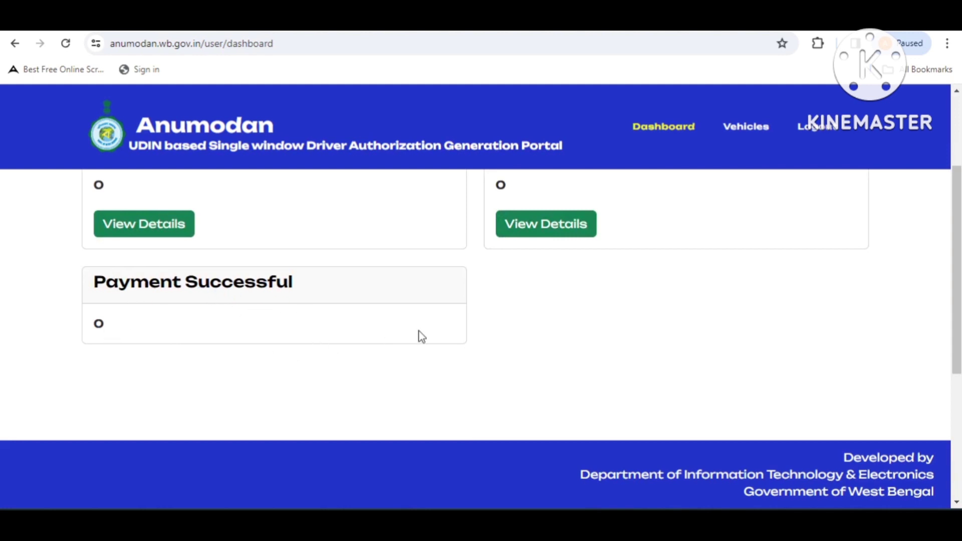
scroll(421, 335, up, 3)
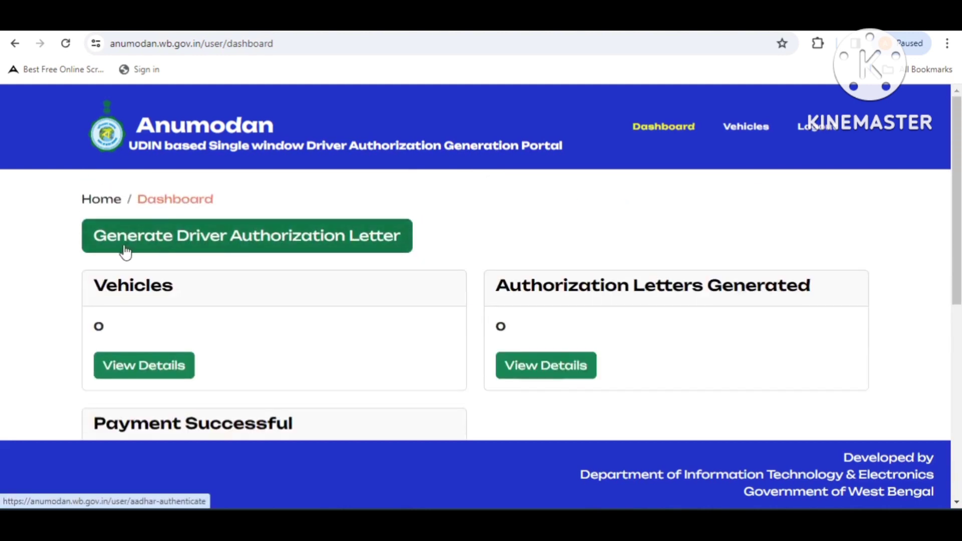
click(270, 239)
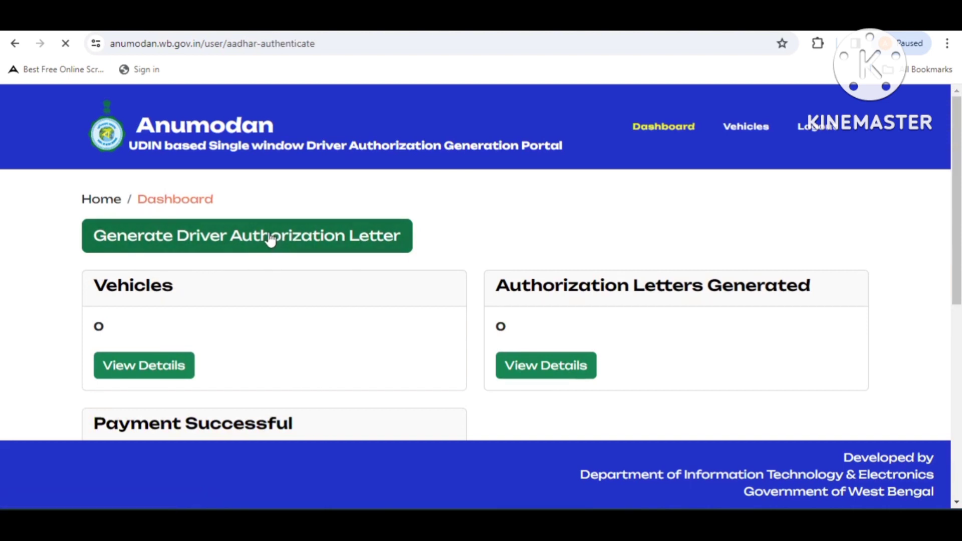
scroll(603, 267, down, 3)
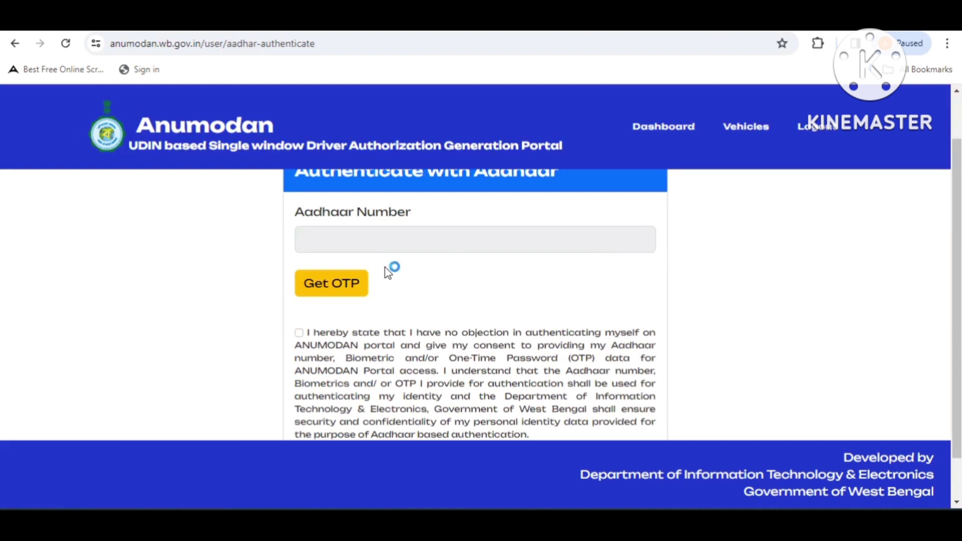
Accept the Aadhaar consent, enter the Aadhaar number, and verify it with the received OTP
click(298, 333)
click(299, 333)
click(299, 334)
click(299, 335)
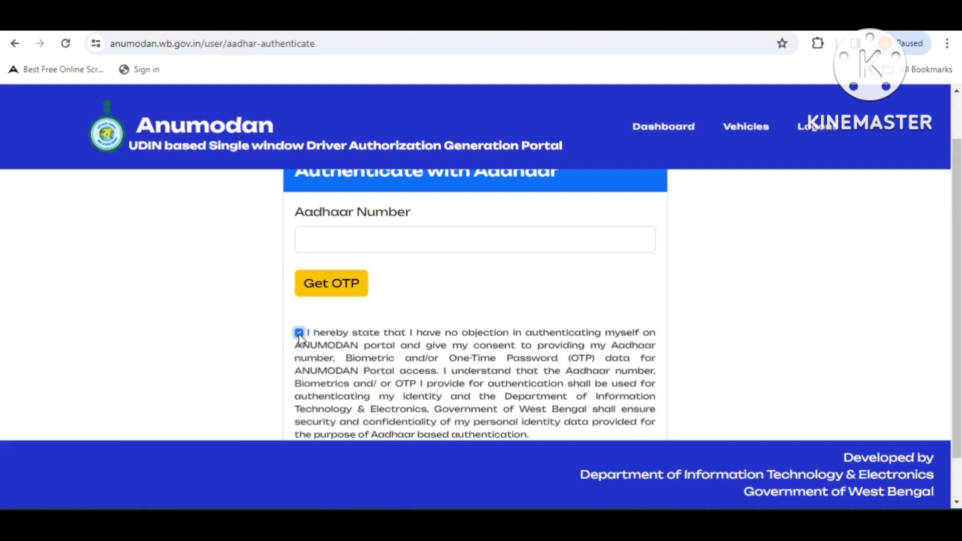
click(342, 242)
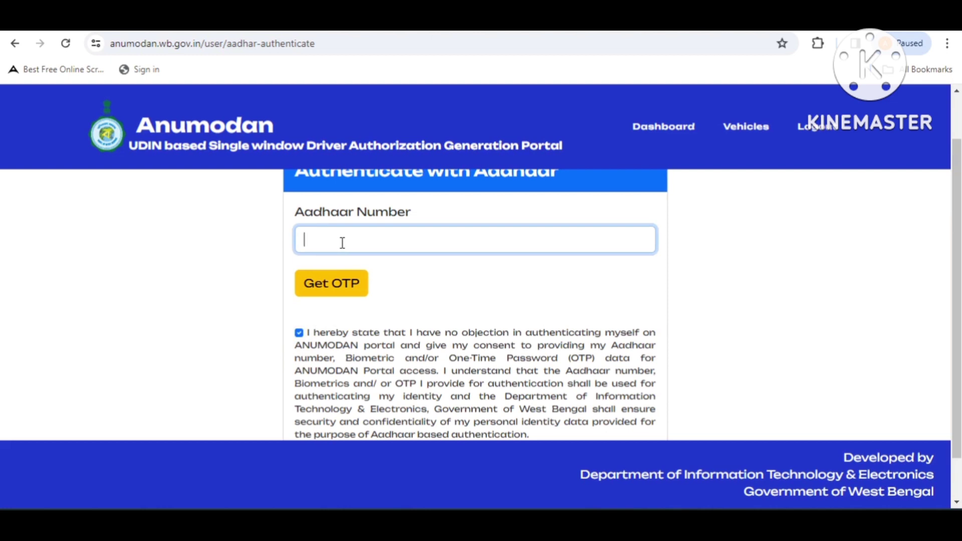
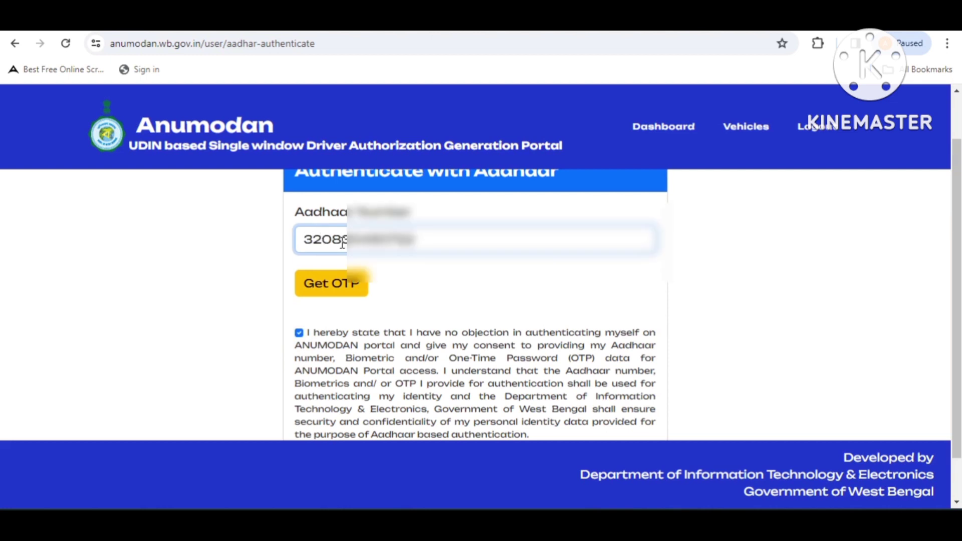
click(334, 289)
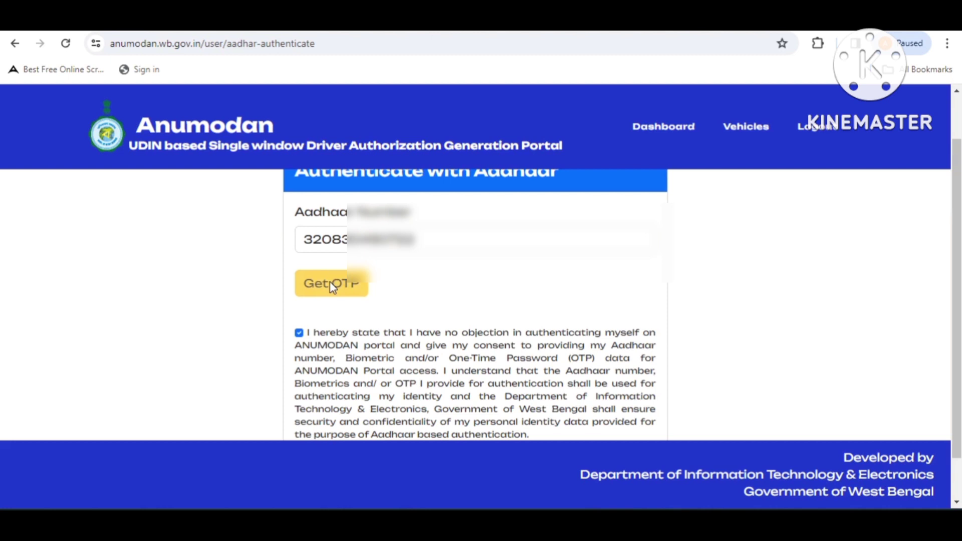
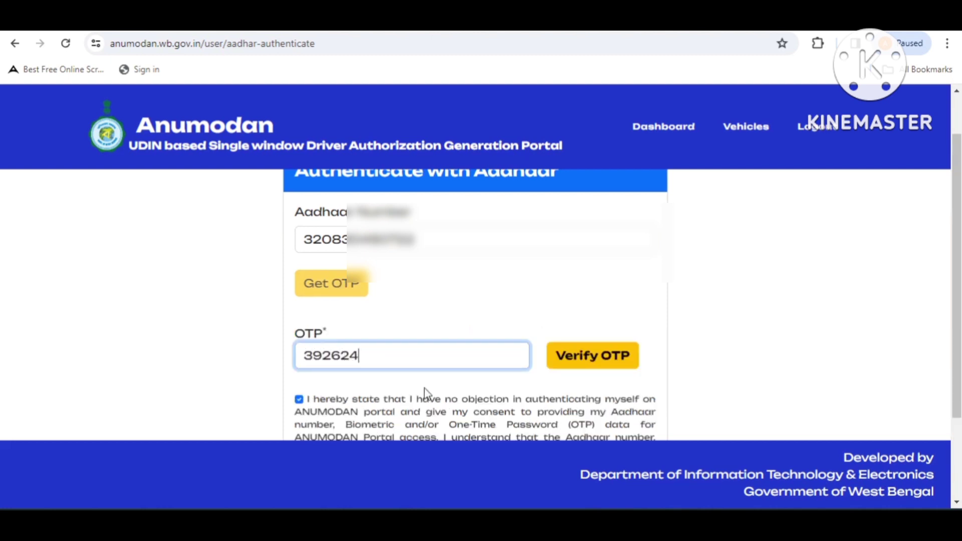
click(603, 358)
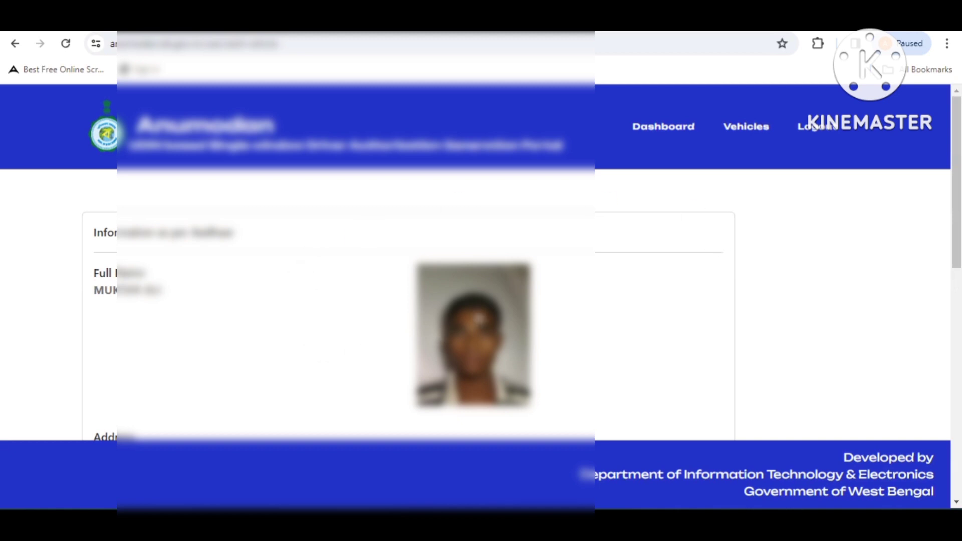
Set the authorisation type to vehicle owner and enter the vehicle registration number
scroll(483, 311, down, 1)
scroll(327, 365, down, 3)
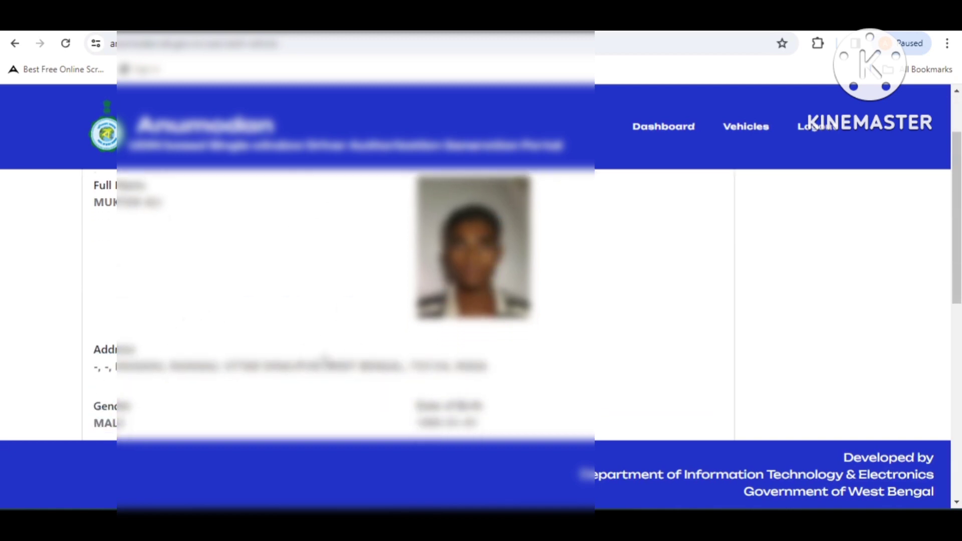
scroll(170, 384, down, 1)
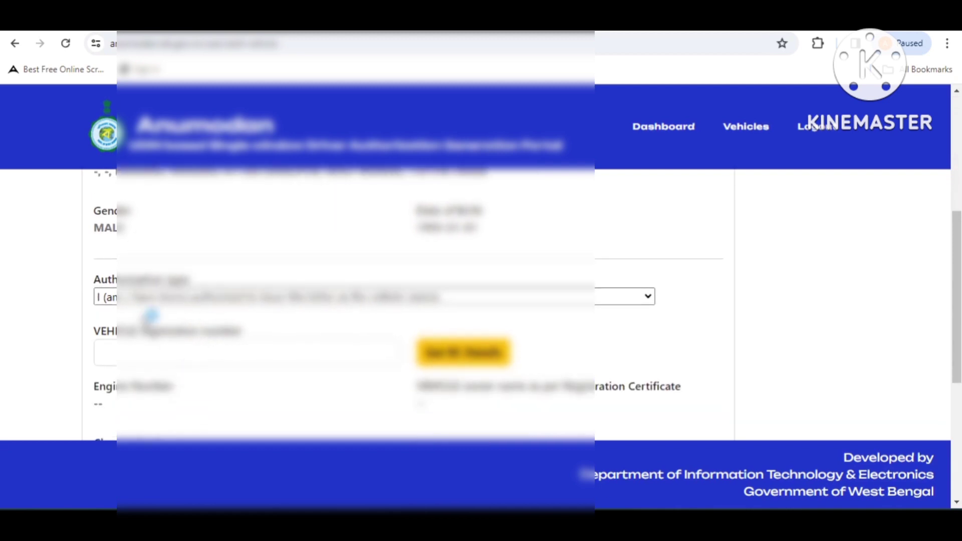
click(106, 300)
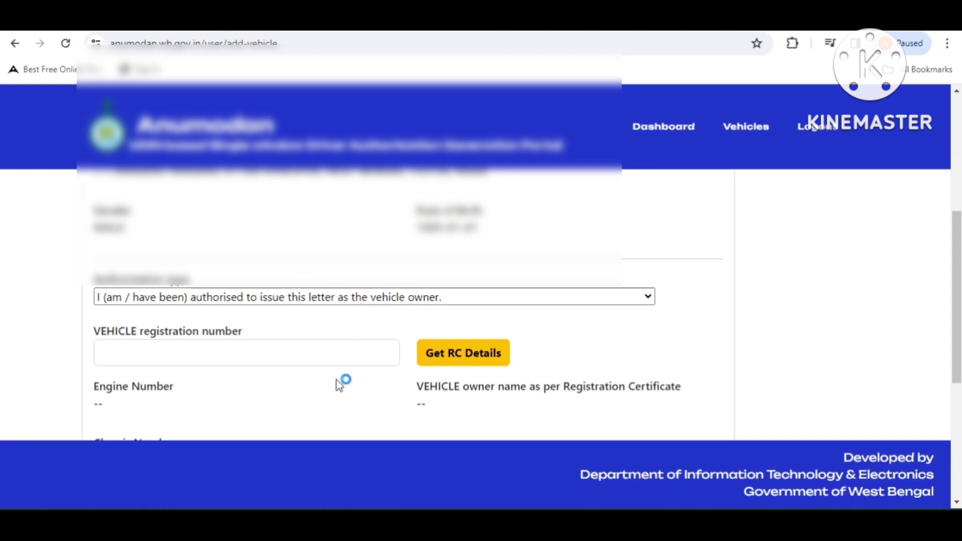
scroll(336, 379, down, 1)
click(159, 281)
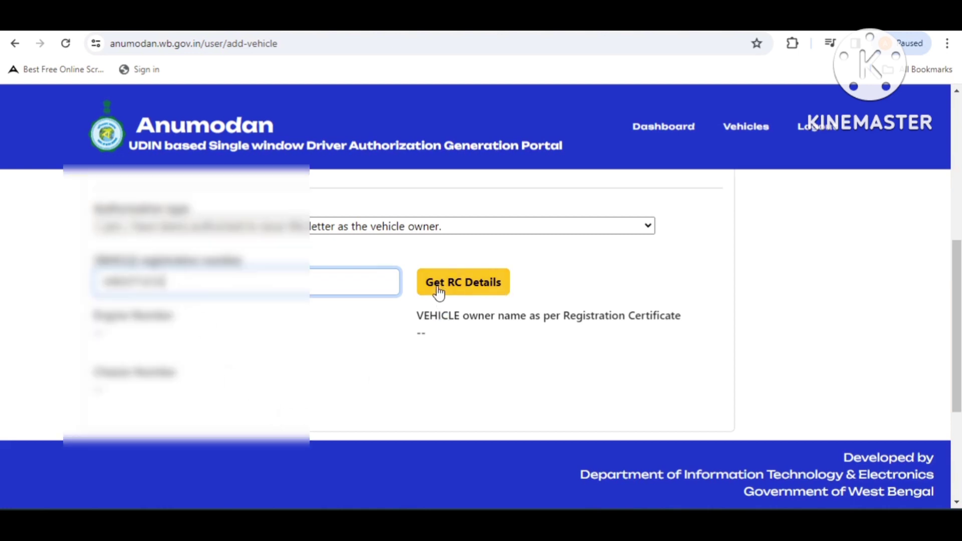
Fetch the vehicle's RC details and enter the driver's driving licence number
click(478, 289)
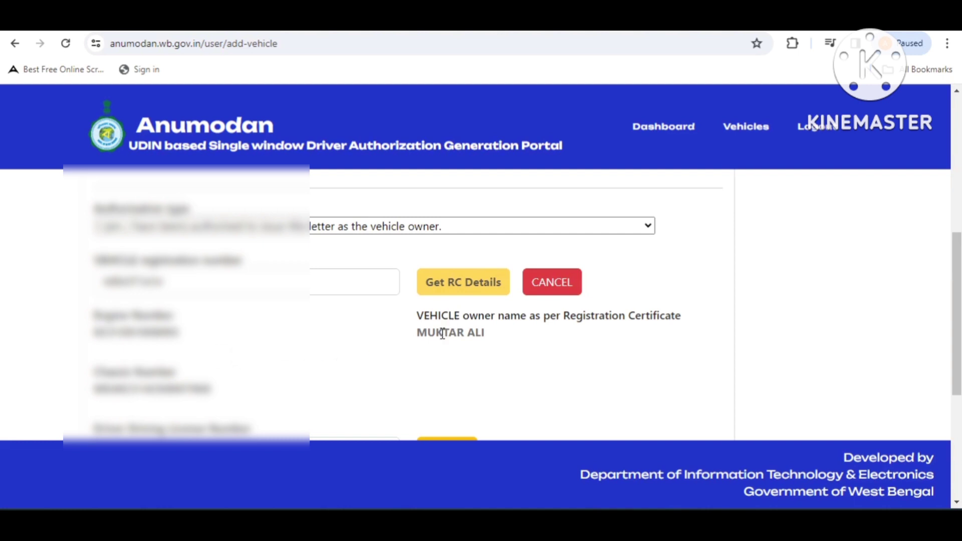
scroll(280, 396, down, 2)
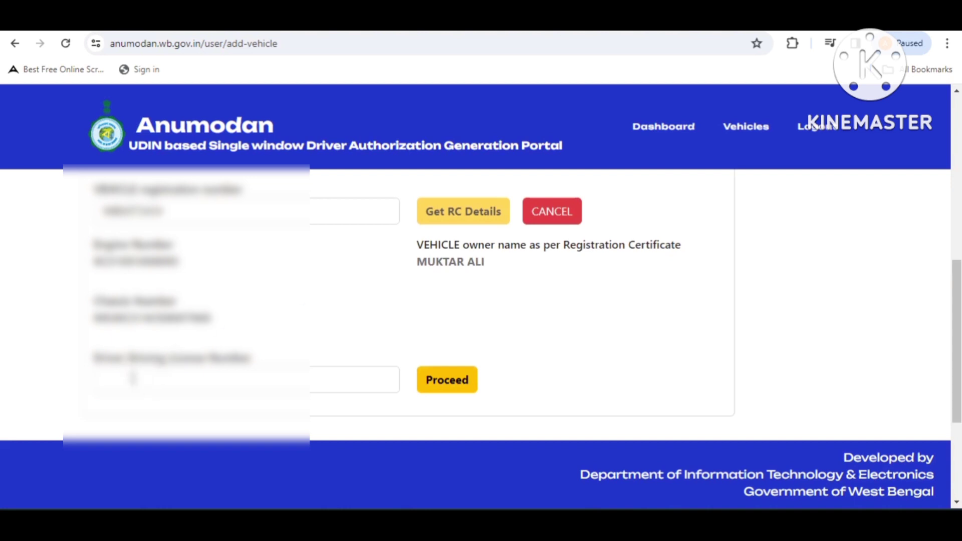
click(132, 378)
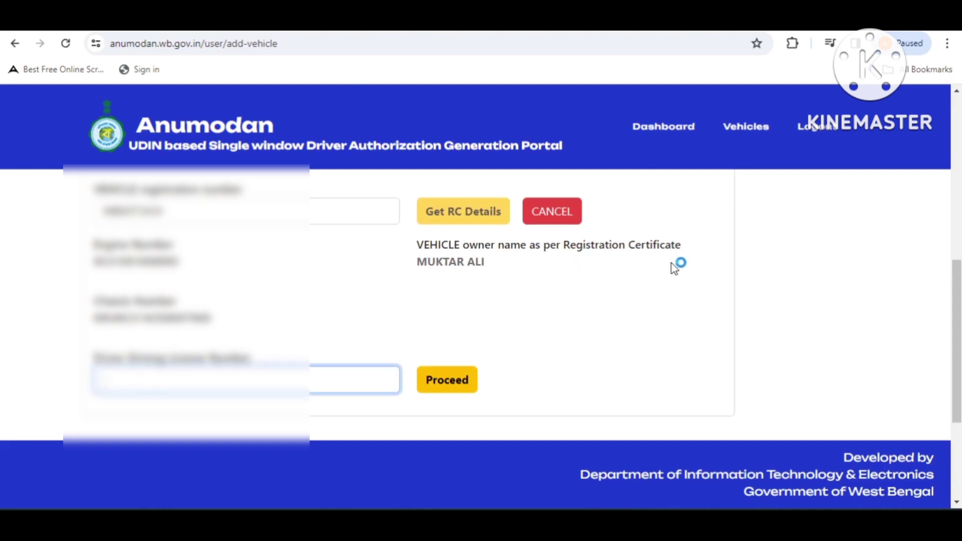
scroll(675, 269, down, 3)
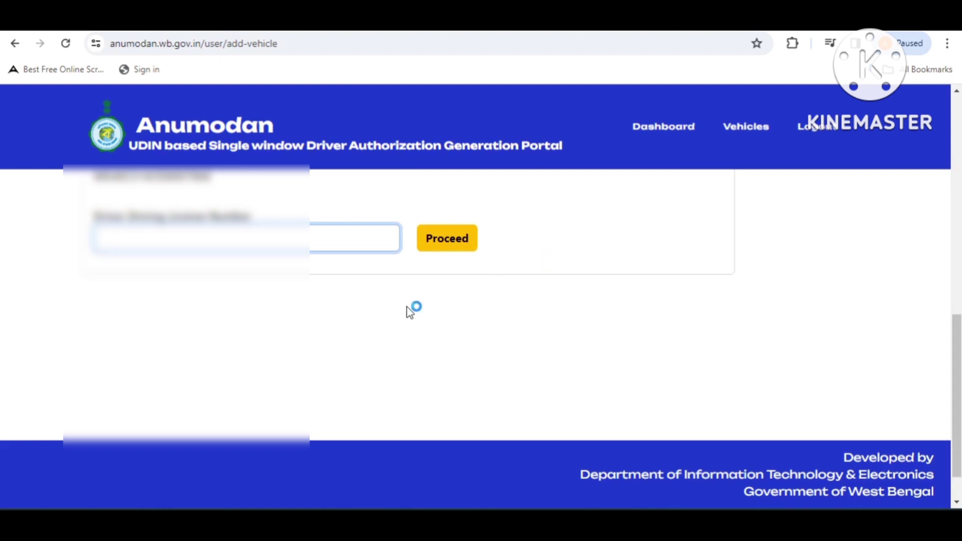
scroll(223, 305, up, 2)
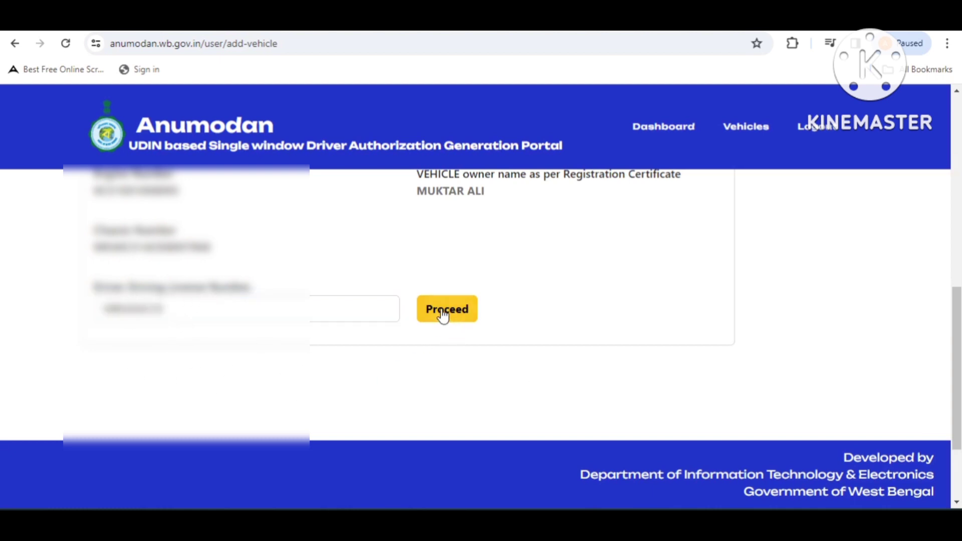
Proceed to driver details and fill in name, date of birth, address and passport photo
click(443, 314)
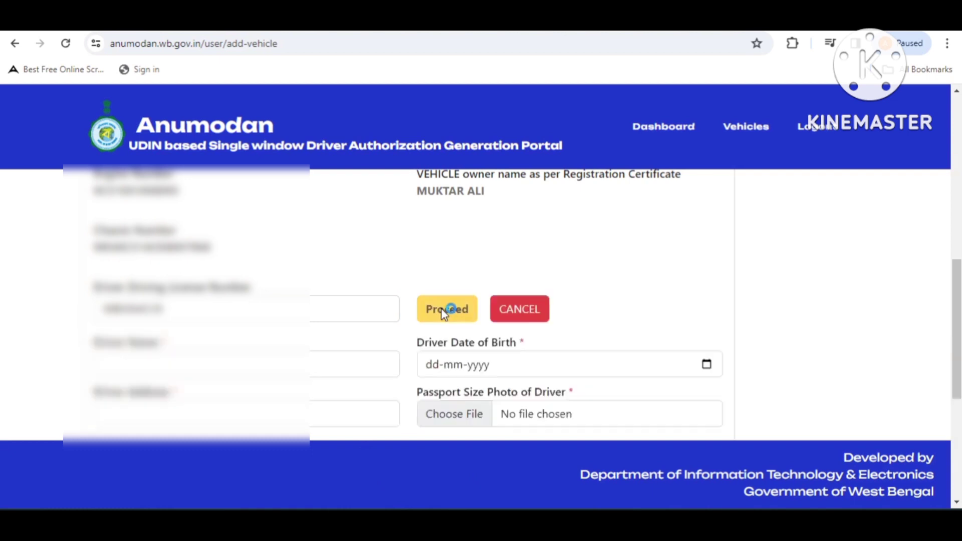
scroll(336, 332, down, 3)
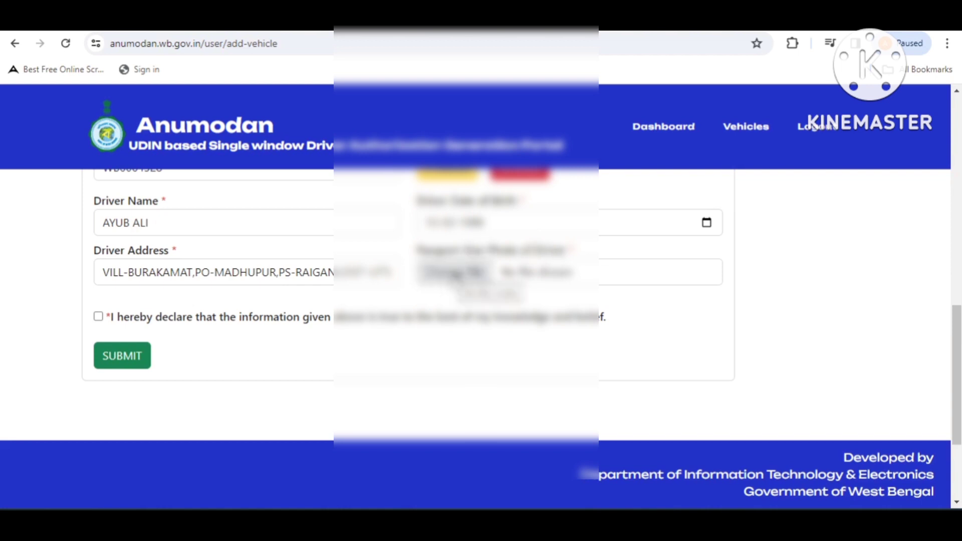
click(454, 272)
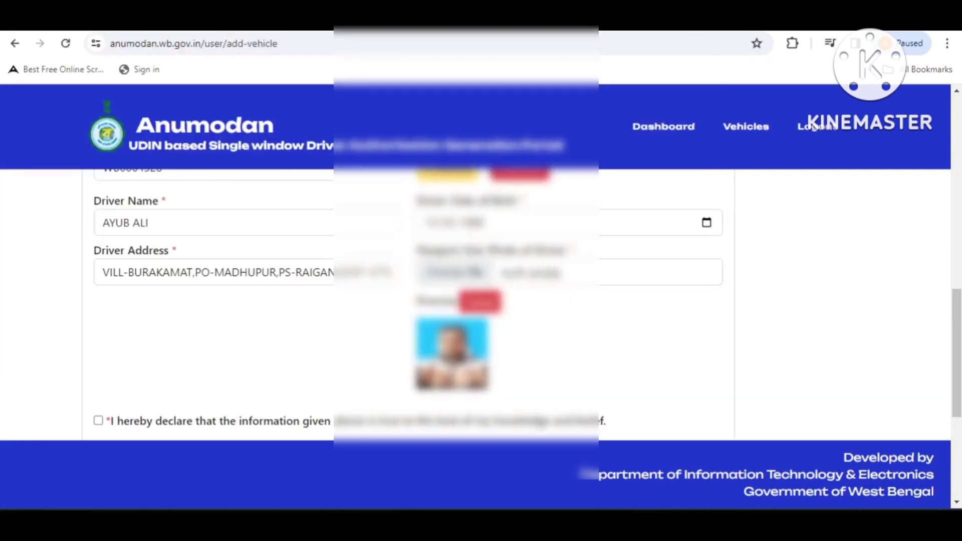
Tick the truthfulness declaration and submit the driver authorization form
scroll(270, 333, down, 3)
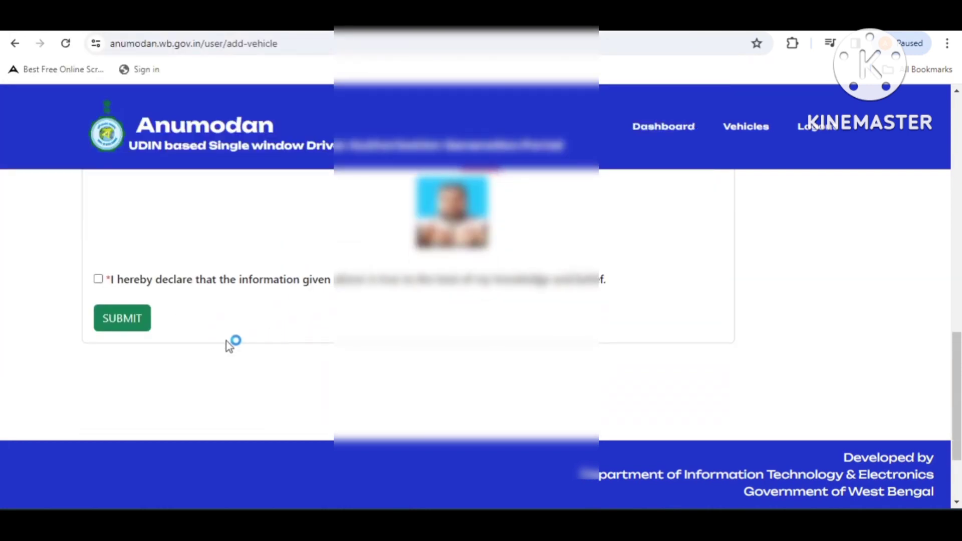
click(99, 280)
click(124, 323)
scroll(256, 345, up, 4)
scroll(256, 345, down, 4)
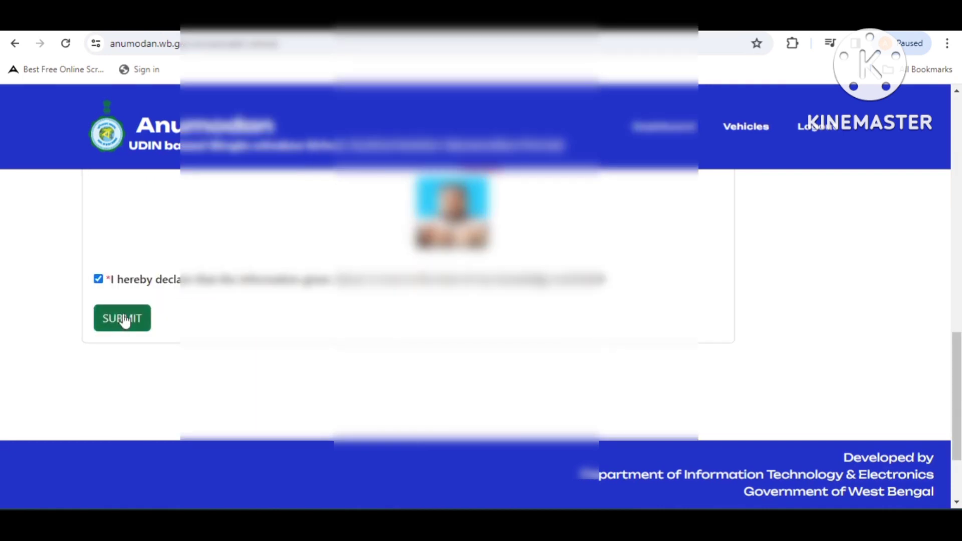
Submit the form and review the Aadhaar, vehicle and driver preview down to the Pay Rs. 100 button
click(125, 322)
scroll(129, 316, up, 5)
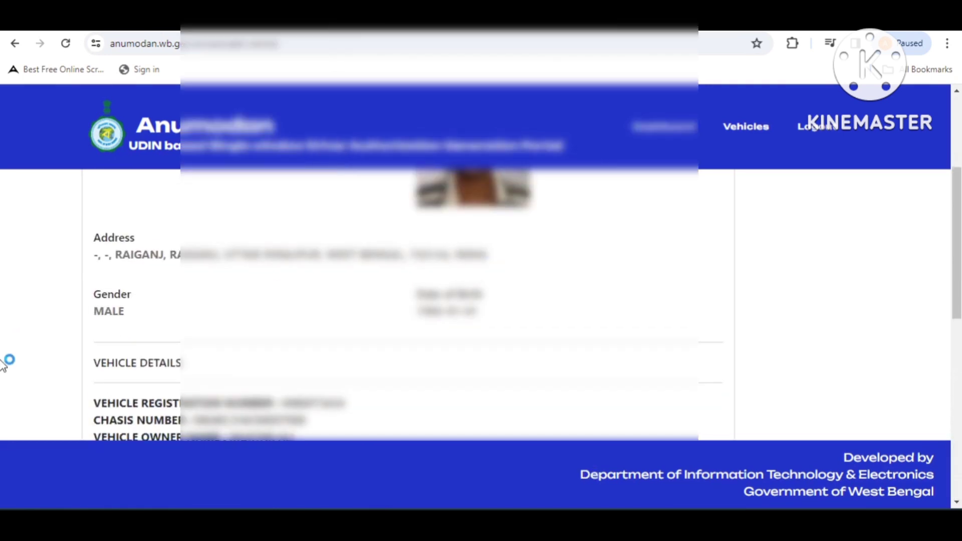
scroll(490, 348, up, 4)
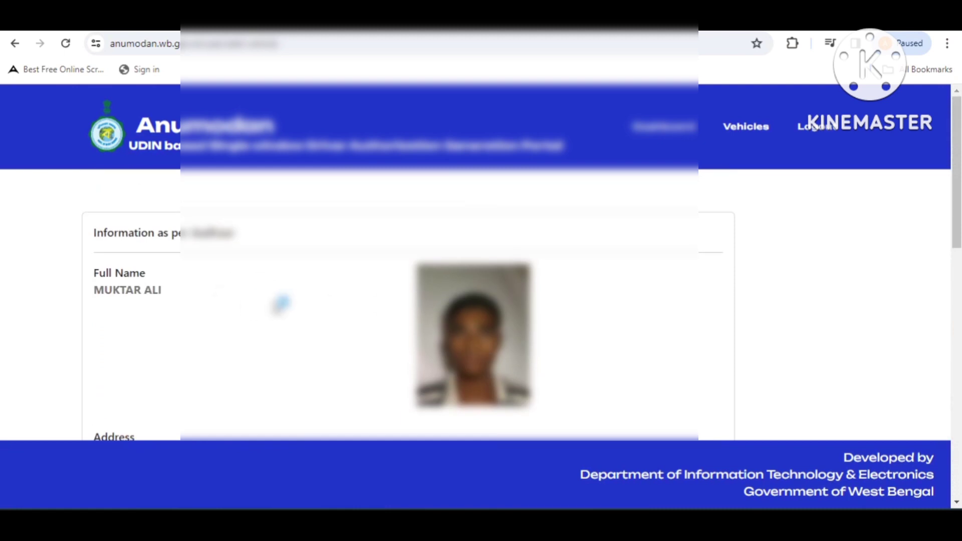
scroll(581, 294, down, 4)
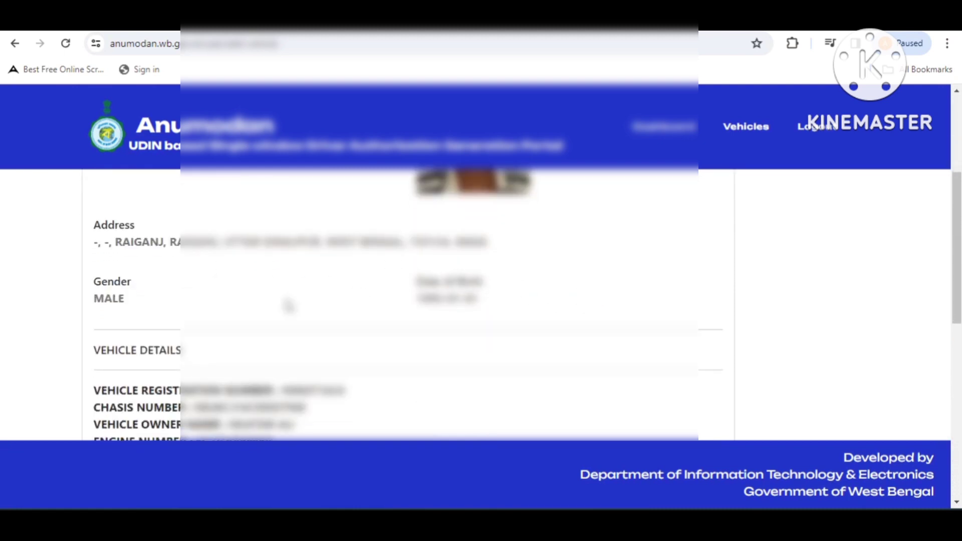
scroll(249, 308, down, 3)
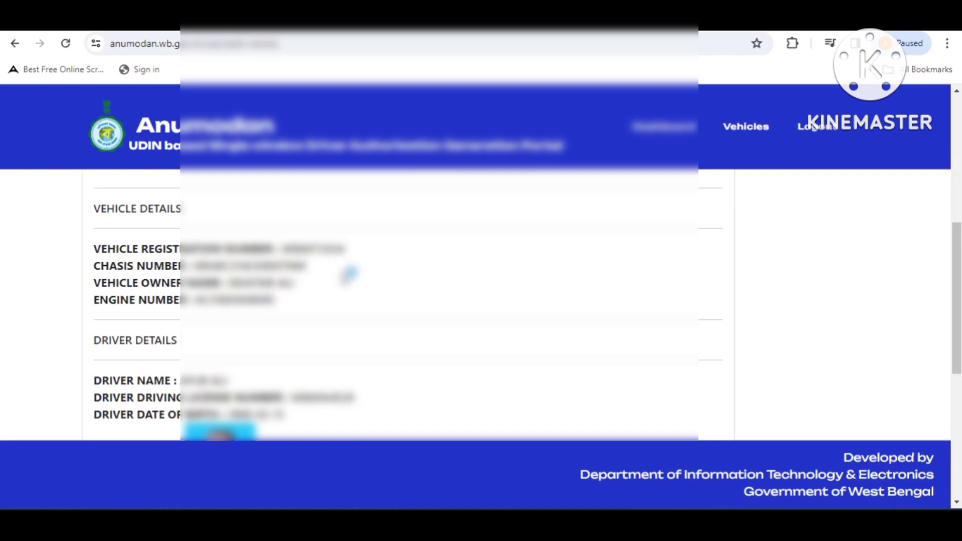
scroll(414, 279, down, 3)
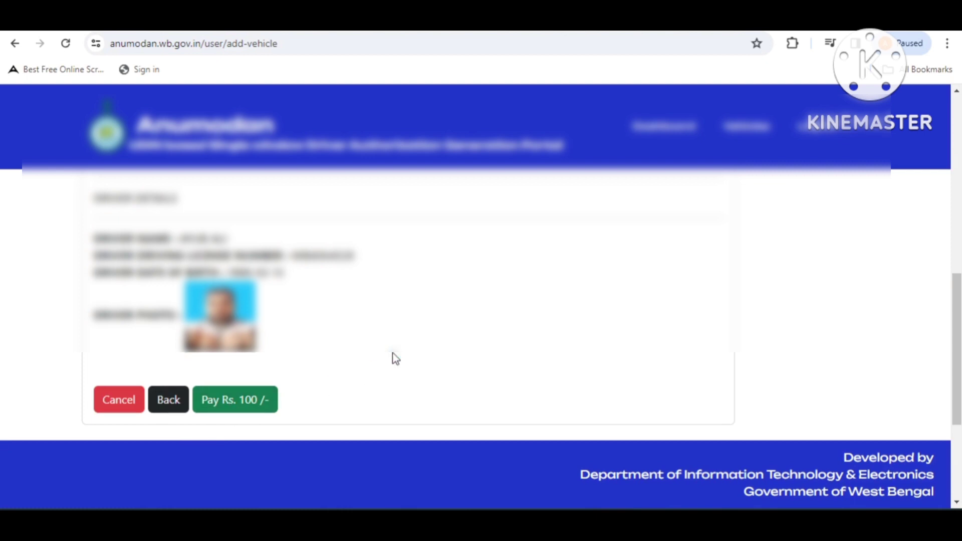
Start the Rs. 100 fee payment and confirm paying through the SBI Payment Gateway
click(262, 398)
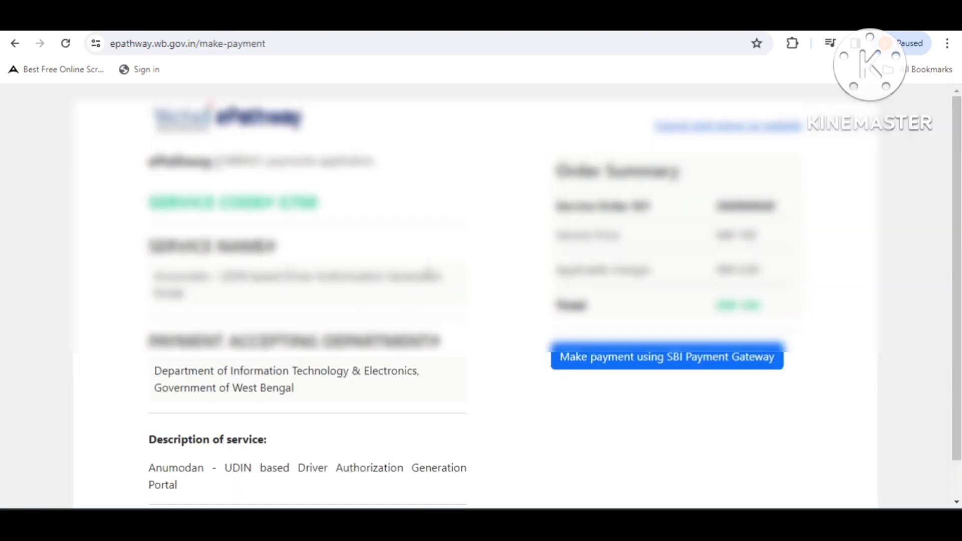
scroll(483, 275, down, 1)
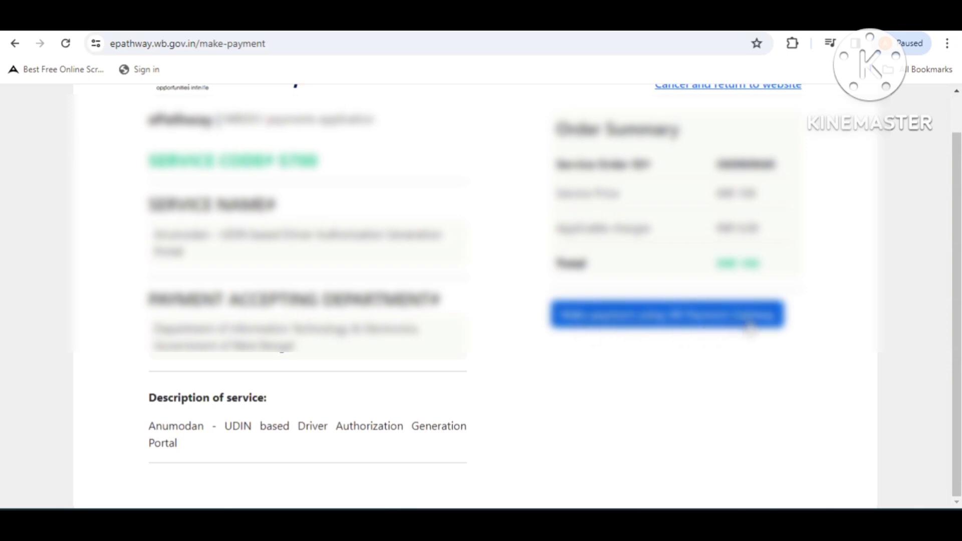
click(665, 321)
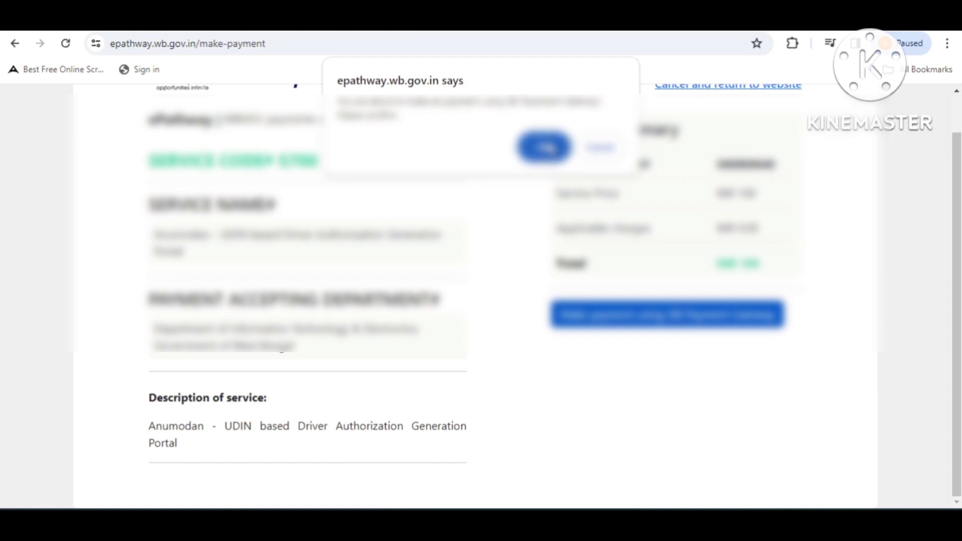
click(551, 148)
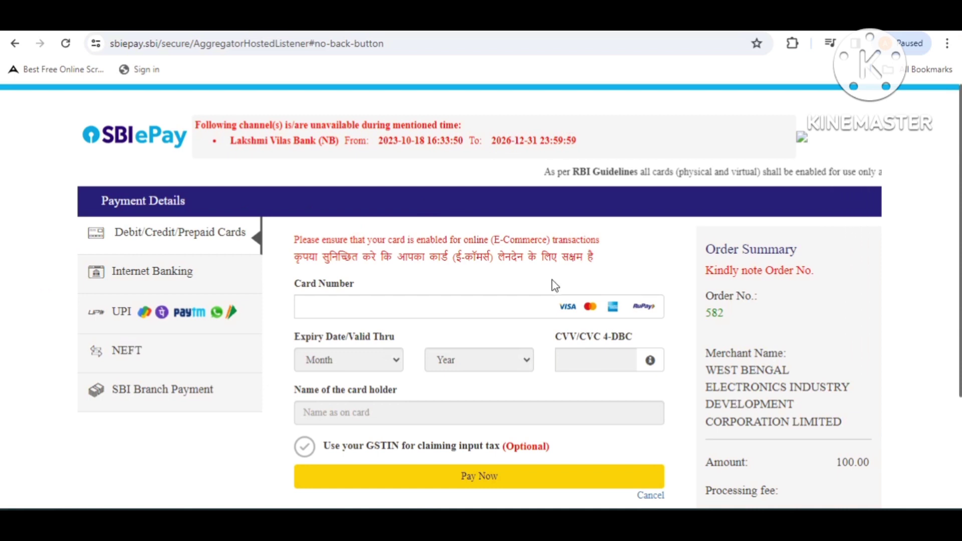
Pay the INR 100.00 on SBIePay using the UPI QR option
scroll(419, 294, down, 2)
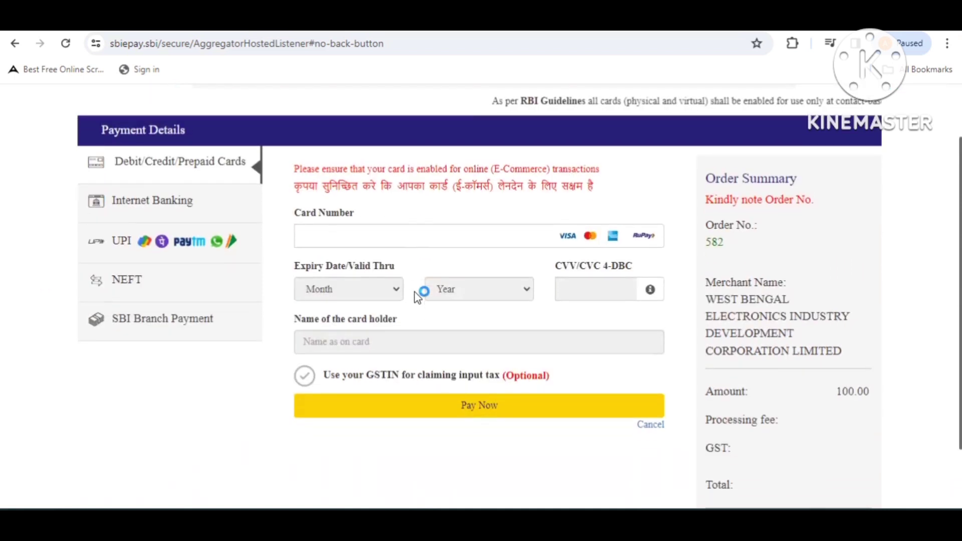
click(194, 243)
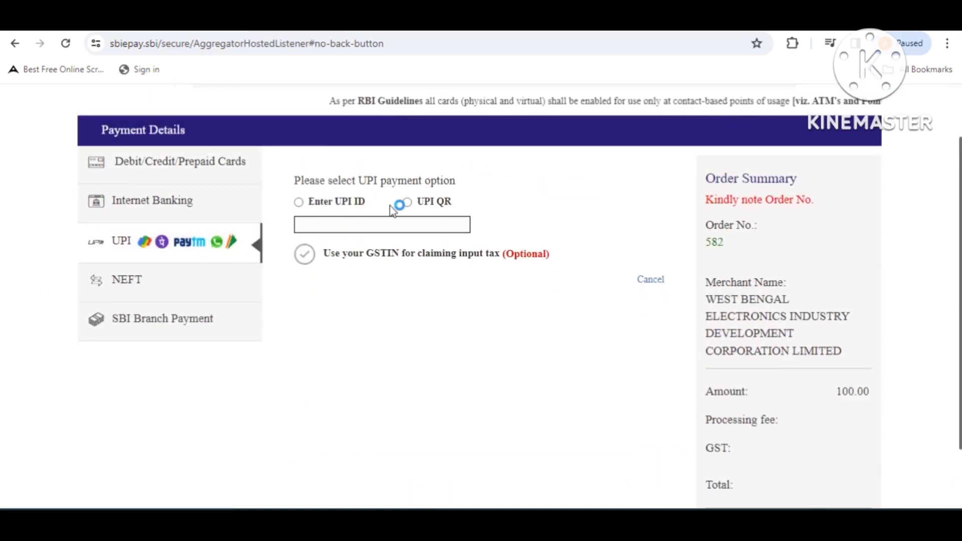
click(407, 202)
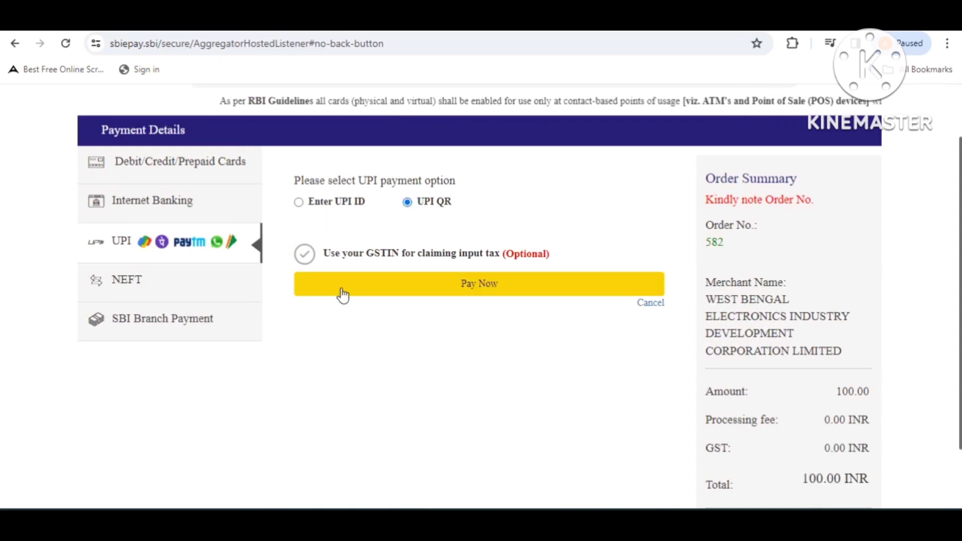
click(477, 288)
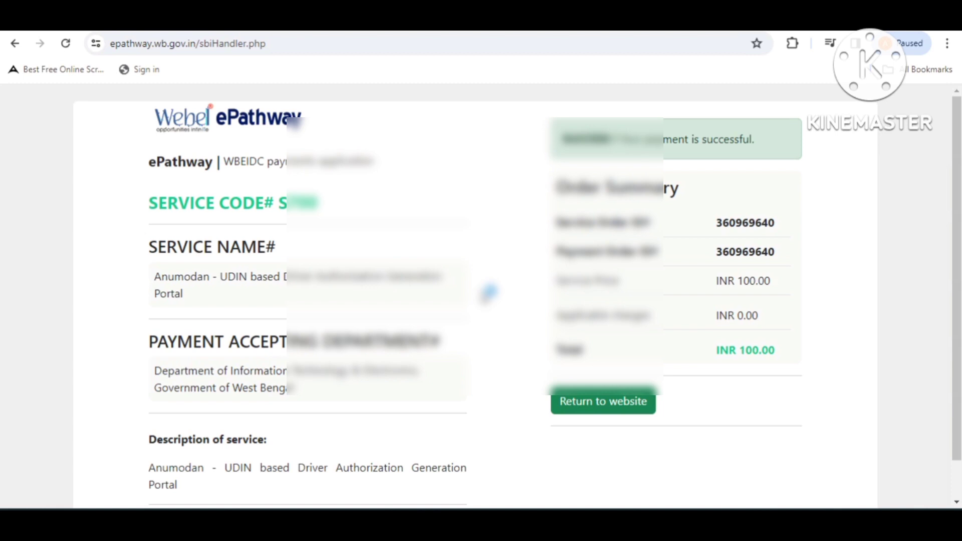
Return from the payment success page to Anumodan's Vehicles page showing payment SUCCESS
click(488, 292)
scroll(489, 292, down, 1)
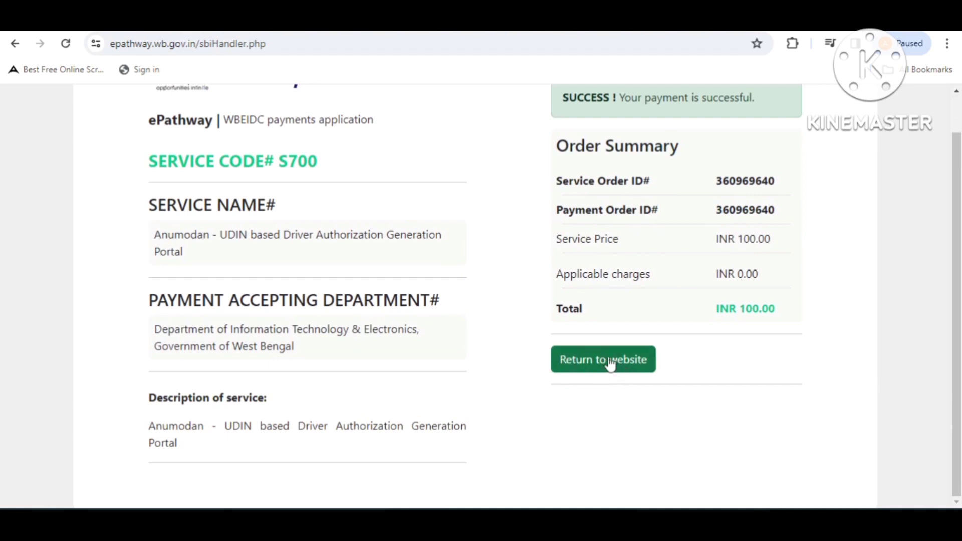
click(614, 361)
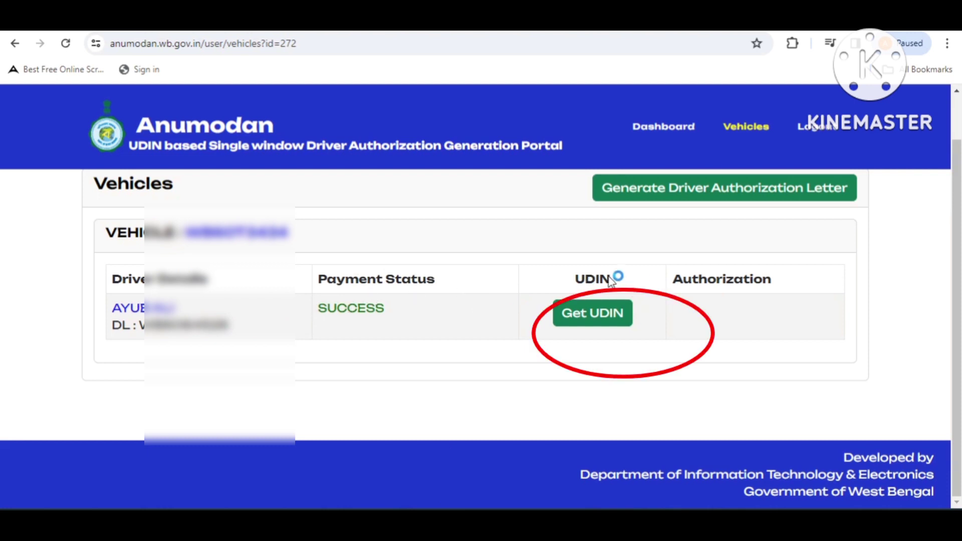
Generate the driver's UDIN, acknowledge the update alert, and download the authorization certificate PDF
click(605, 315)
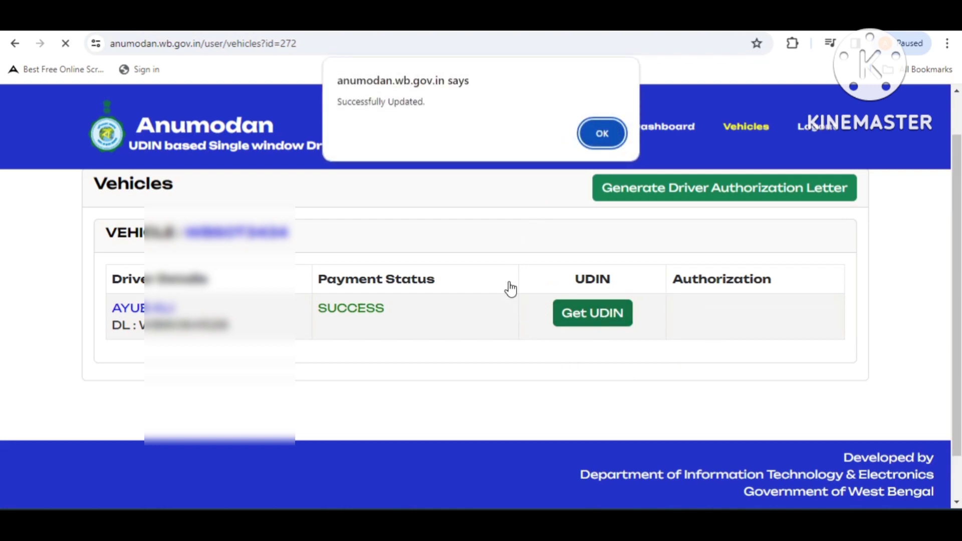
key(Return)
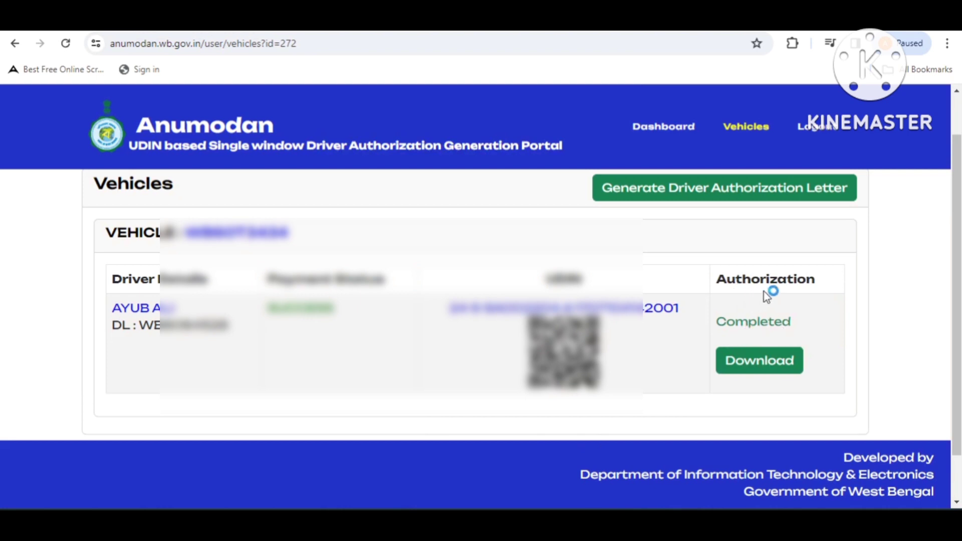
click(770, 368)
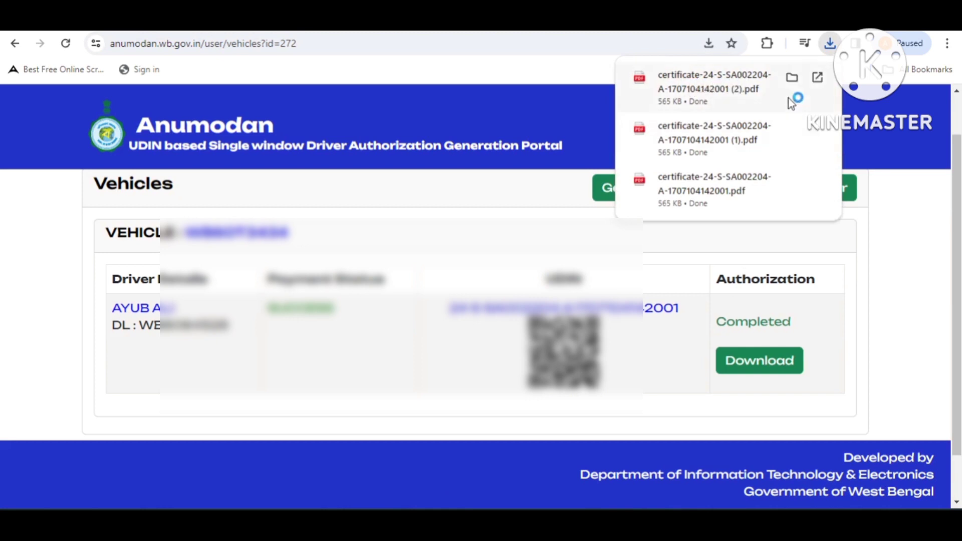
Open the downloaded certificate PDF from the Downloads folder in Edge
click(792, 78)
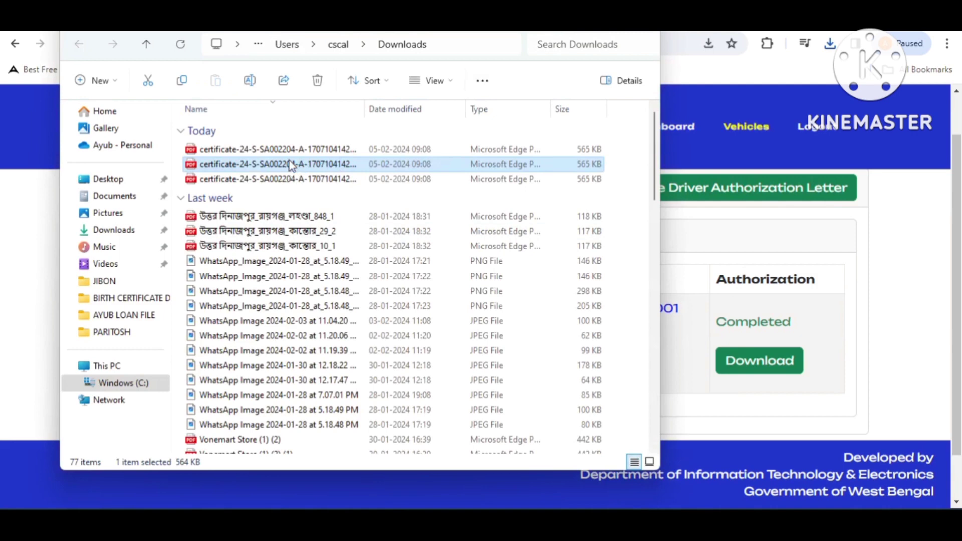
double_click(289, 161)
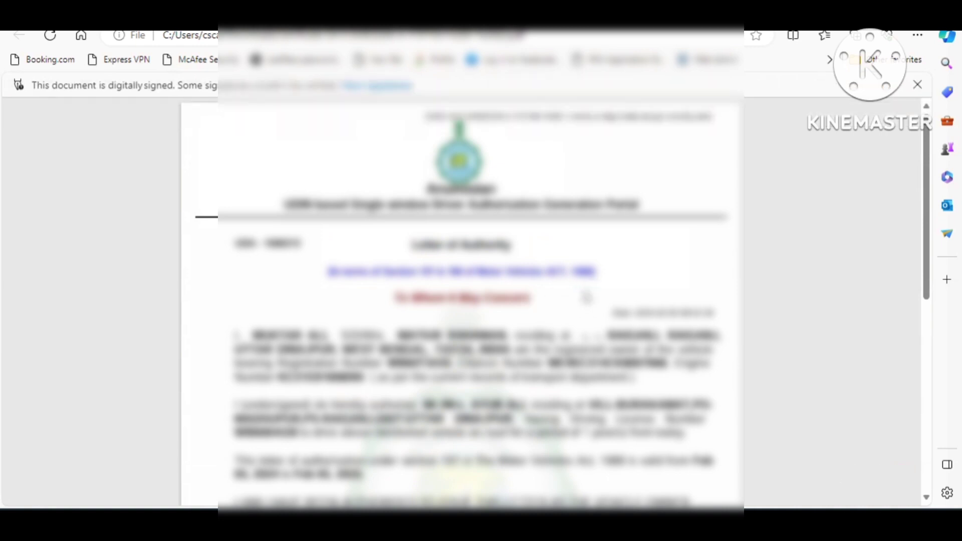
scroll(591, 291, down, 2)
scroll(521, 299, down, 2)
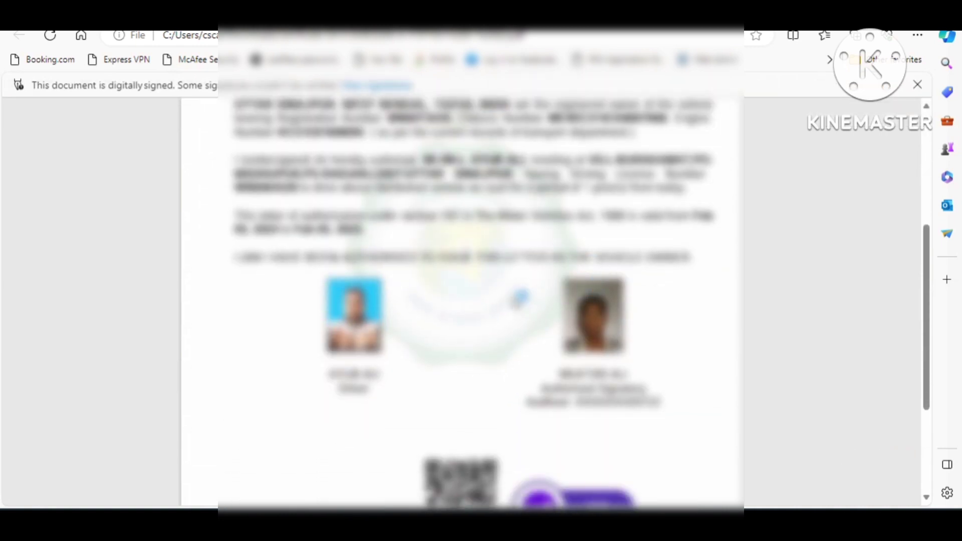
click(520, 299)
scroll(520, 299, down, 2)
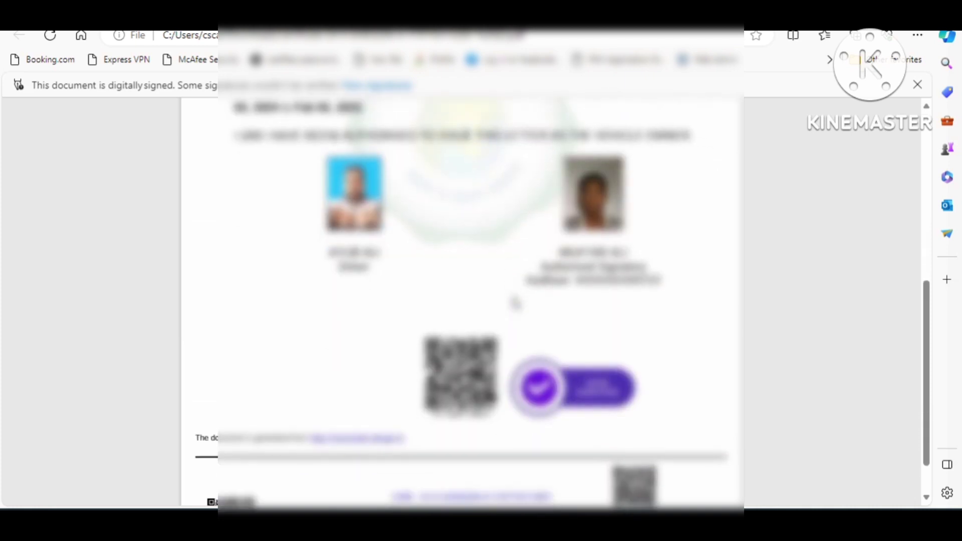
scroll(517, 296, down, 1)
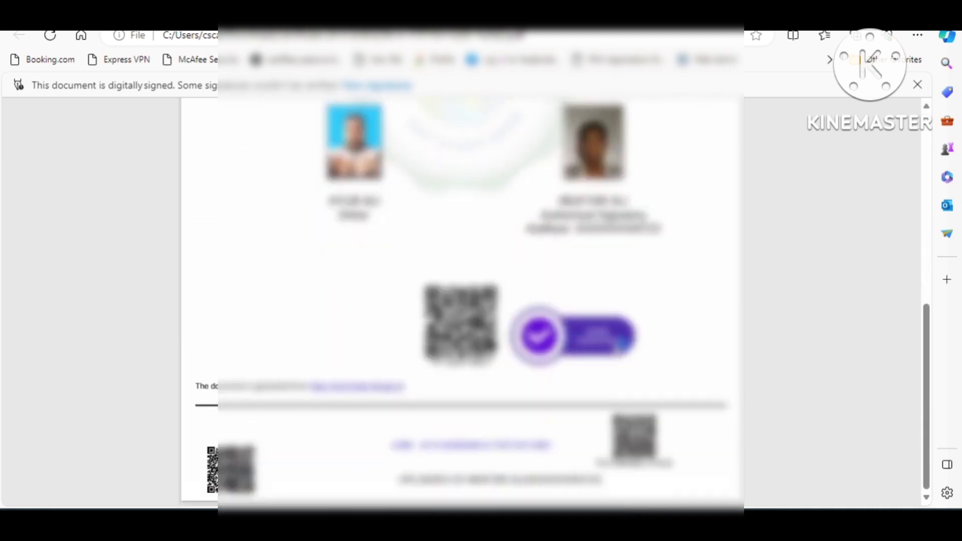
scroll(393, 363, up, 3)
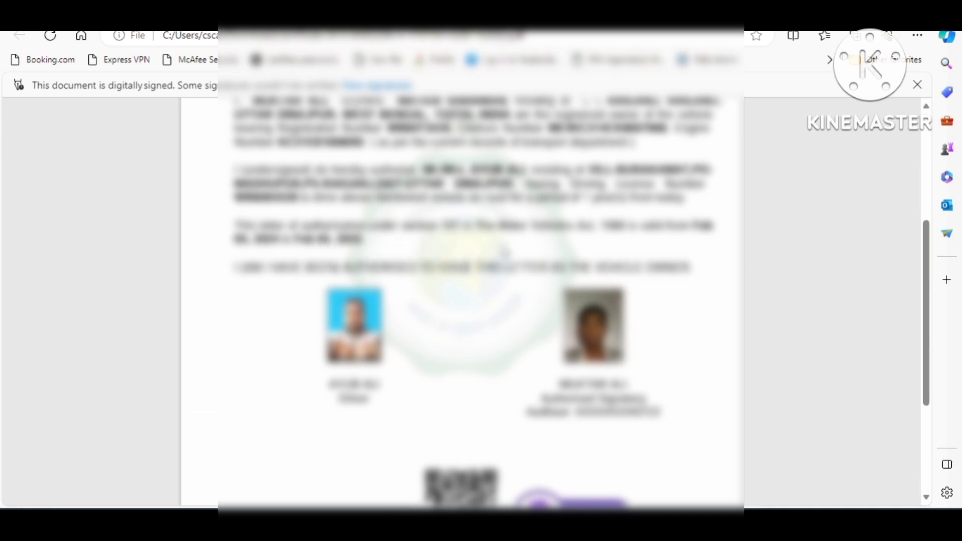
click(511, 247)
click(511, 246)
drag(580, 198, 688, 199)
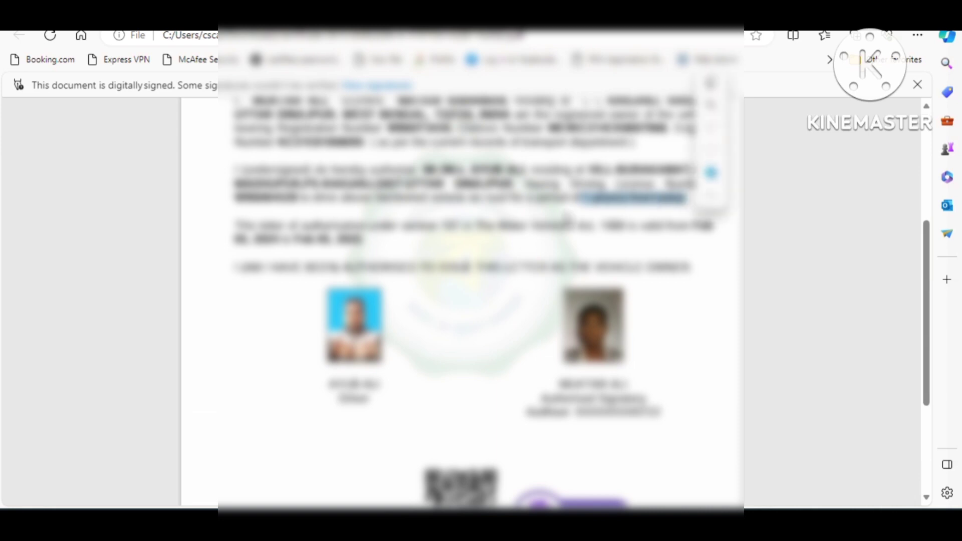
scroll(475, 345, up, 5)
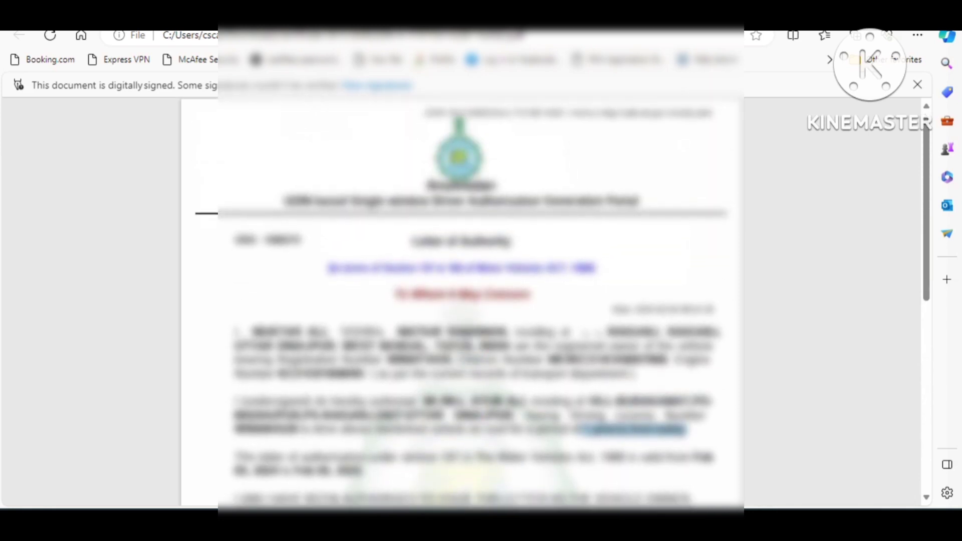
scroll(474, 345, down, 5)
scroll(439, 321, down, 3)
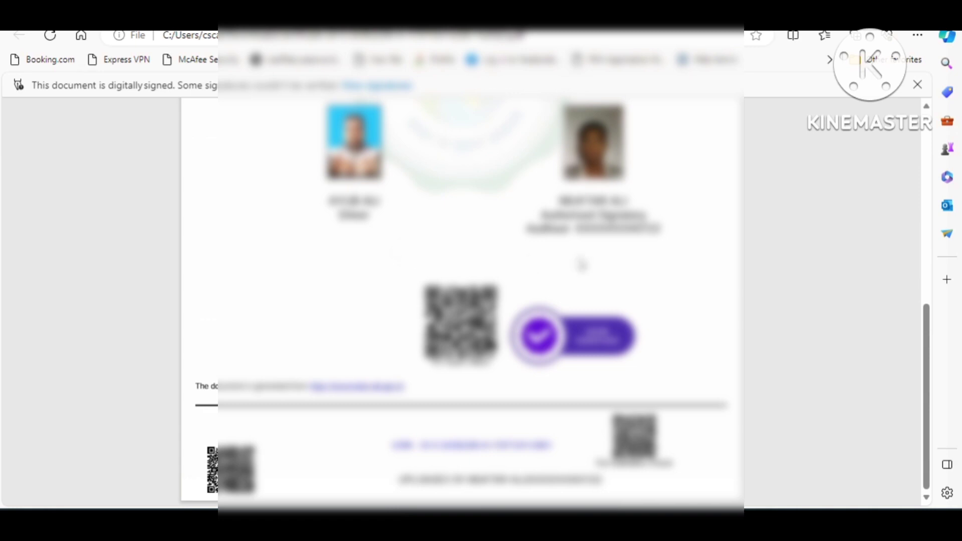
scroll(606, 280, up, 5)
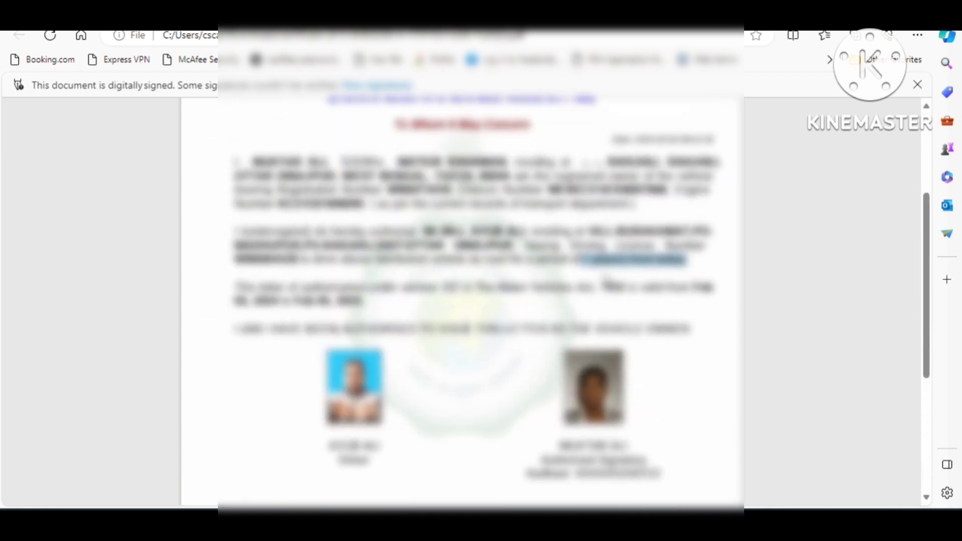
scroll(607, 280, up, 3)
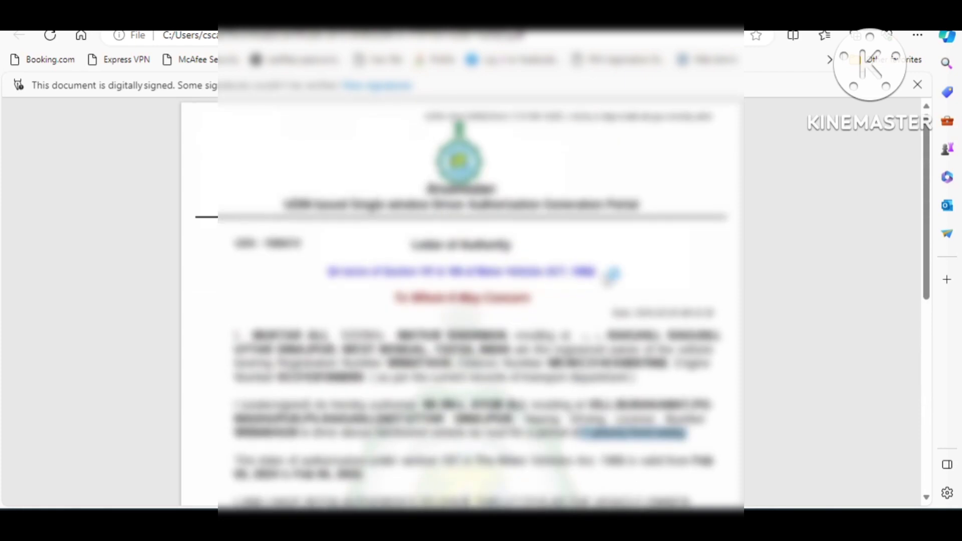
click(615, 245)
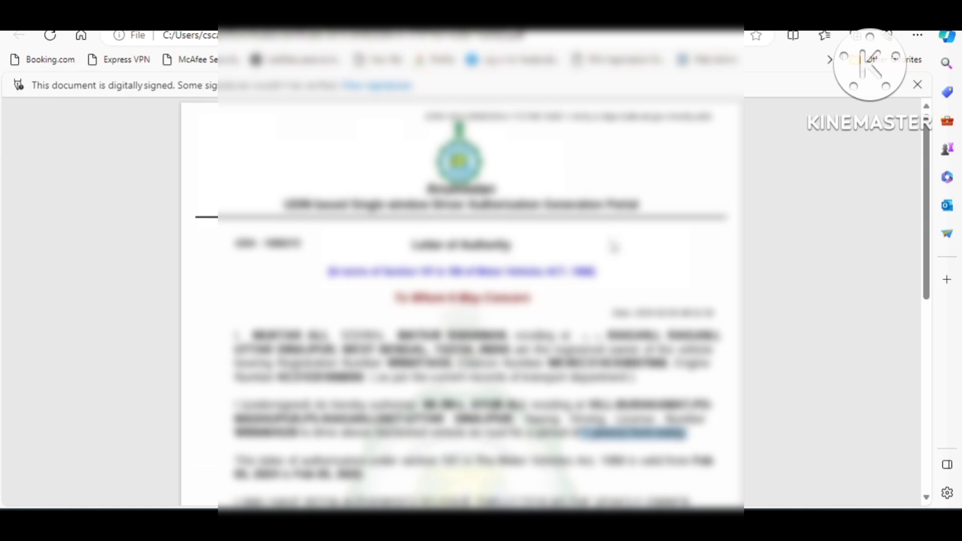